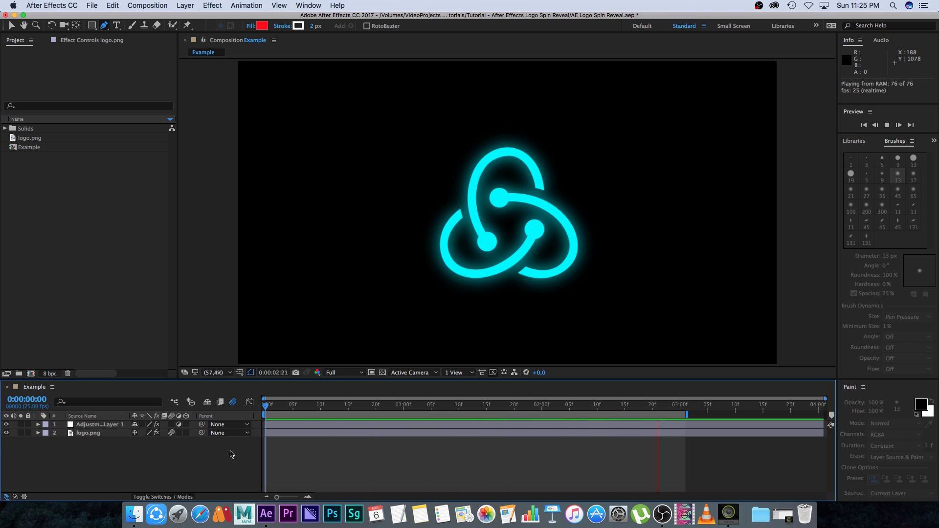
Stop the example's RAM preview and start a new composition, Comp 1
{"action": "key", "text": "space"}
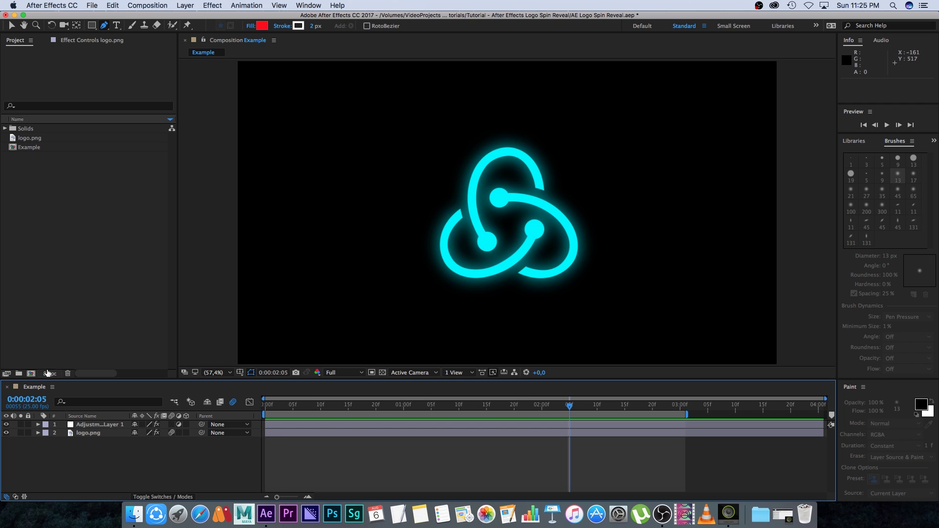
{"action": "left_click", "coordinate": [31, 374]}
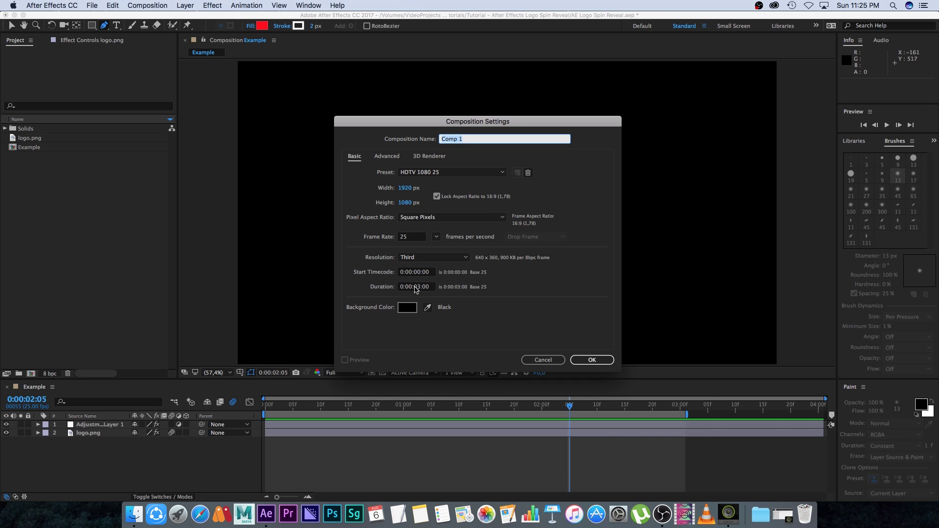
Create the 1920×1080 Comp 1 and add logo.png to it as a layer
{"action": "left_click", "coordinate": [597, 360]}
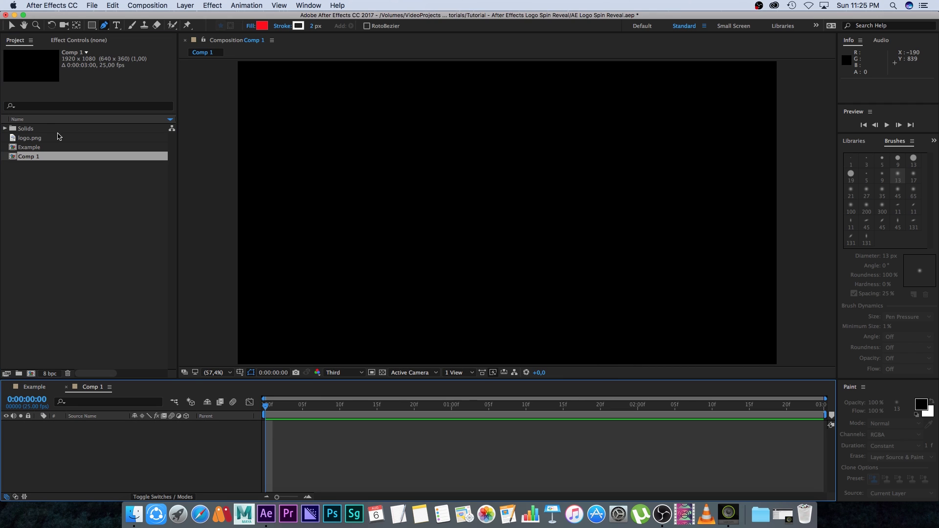
{"action": "left_click", "coordinate": [27, 139]}
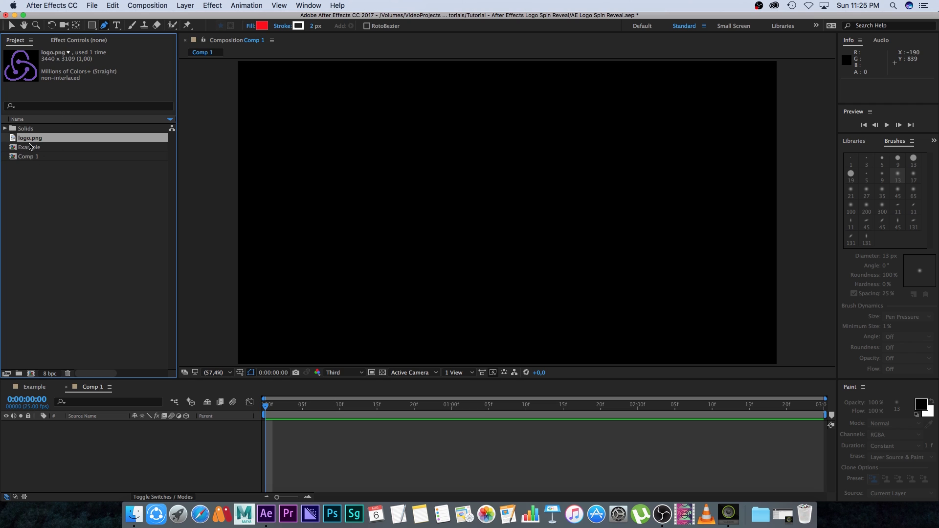
{"action": "left_click_drag", "start_coordinate": [20, 142], "coordinate": [92, 442]}
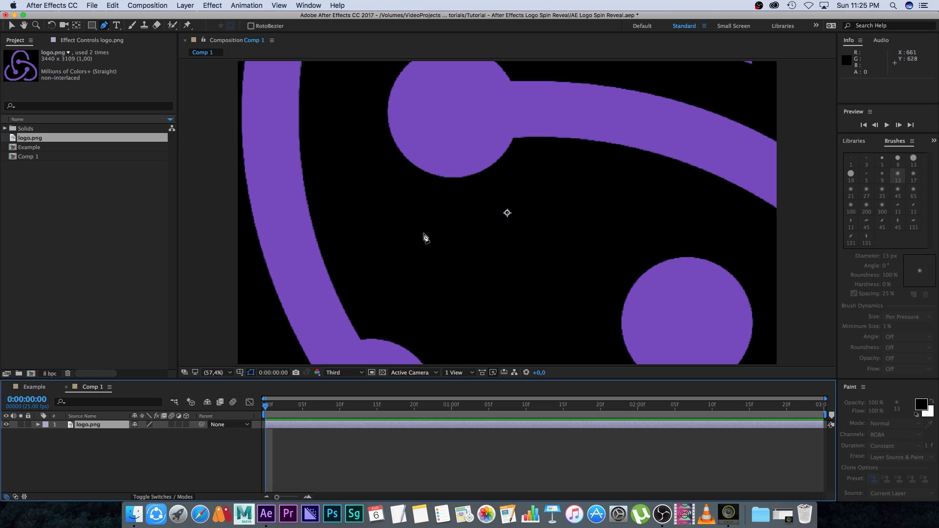
Scale the logo.png layer down to 16%
{"action": "key", "text": "s"}
{"action": "left_click_drag", "start_coordinate": [151, 432], "coordinate": [105, 431]}
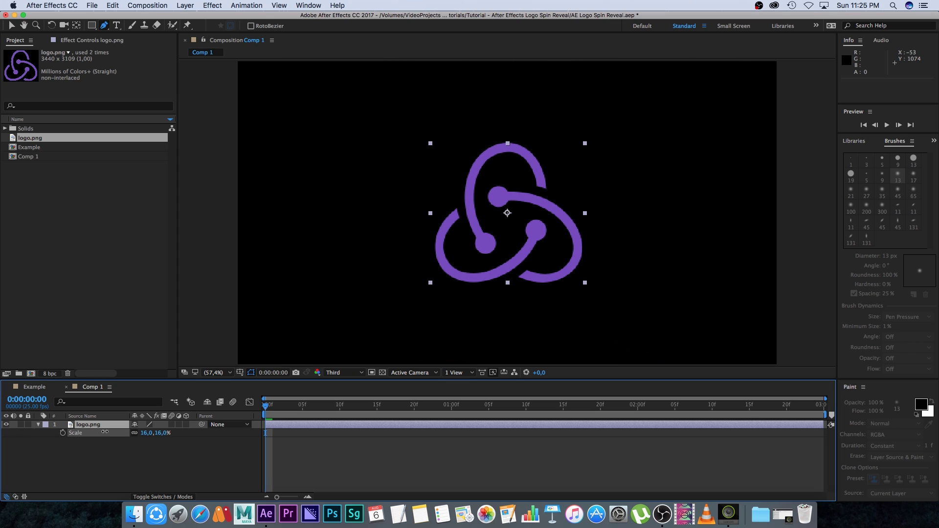
{"action": "left_click", "coordinate": [120, 462]}
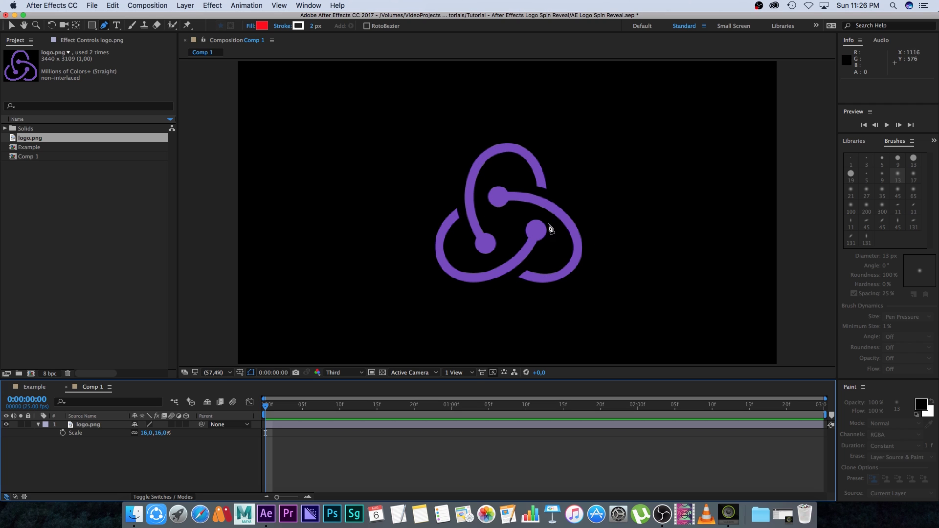
Select the logo layer, set viewer magnification to 100% and pan to centre the logo
{"action": "left_click", "coordinate": [88, 424]}
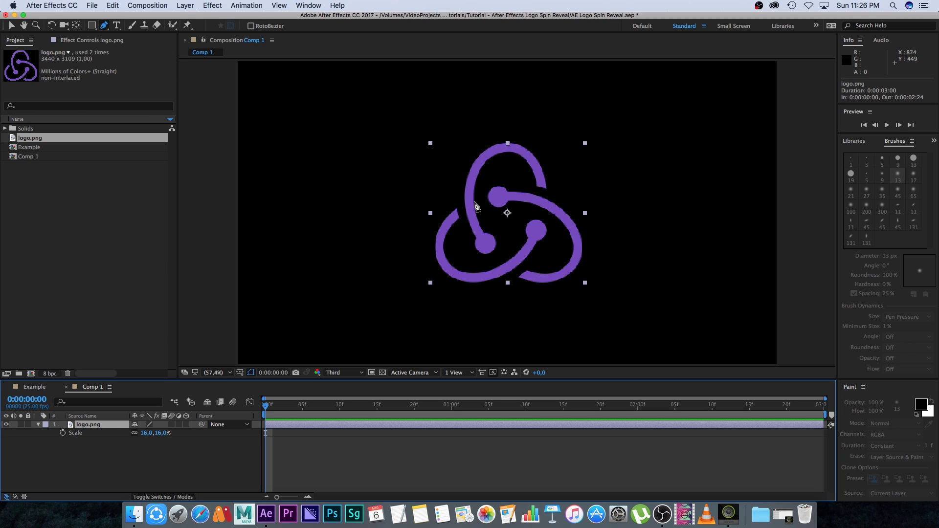
{"action": "left_click", "coordinate": [213, 372]}
{"action": "left_click", "coordinate": [230, 445]}
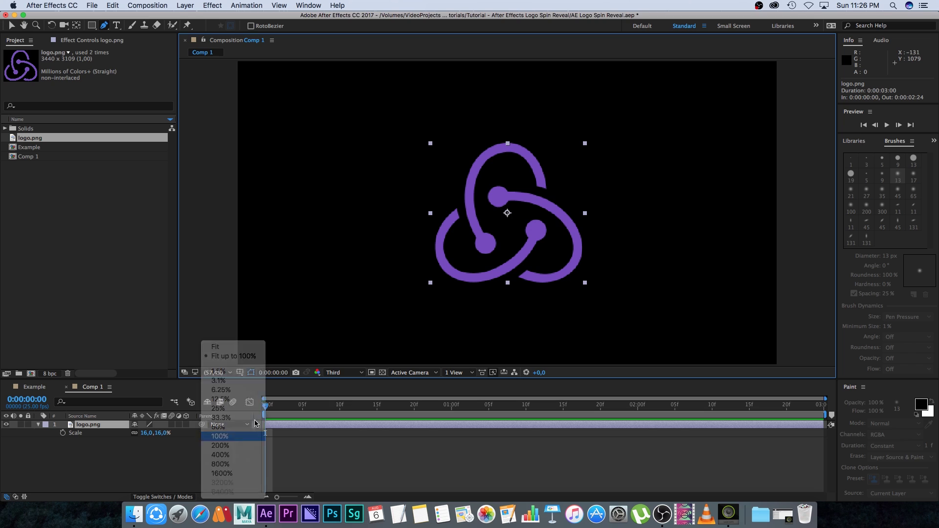
{"action": "left_click_drag", "start_coordinate": [493, 245], "coordinate": [482, 239]}
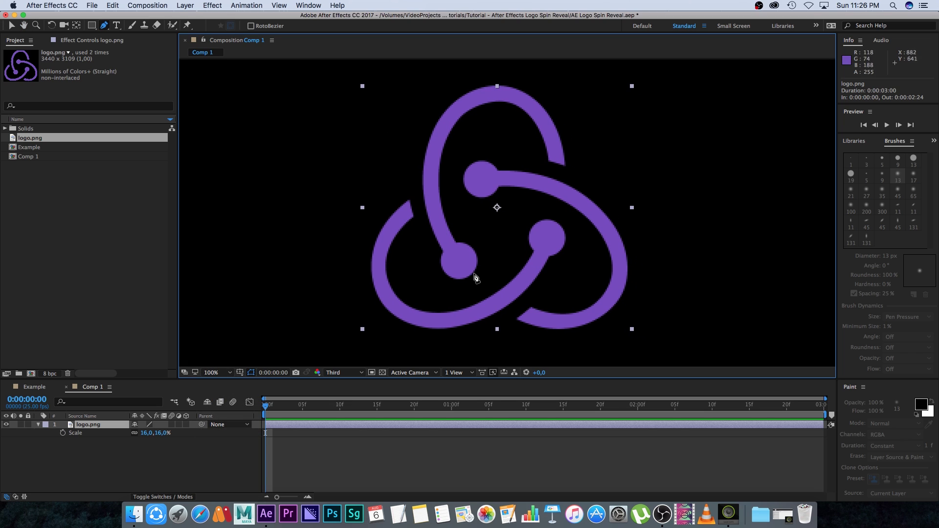
Draw Mask 1 from the left arm's ball up the arm and along the top arc
{"action": "left_click_drag", "start_coordinate": [467, 275], "coordinate": [430, 199]}
{"action": "left_click_drag", "start_coordinate": [435, 145], "coordinate": [442, 127]}
{"action": "left_click_drag", "start_coordinate": [478, 96], "coordinate": [539, 113]}
{"action": "left_click_drag", "start_coordinate": [555, 159], "coordinate": [554, 187]}
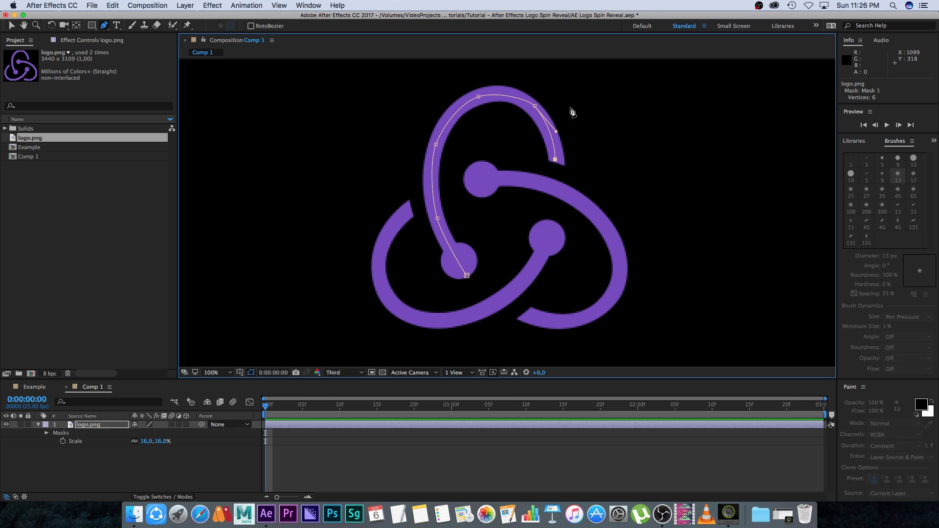
{"action": "left_click", "coordinate": [108, 471]}
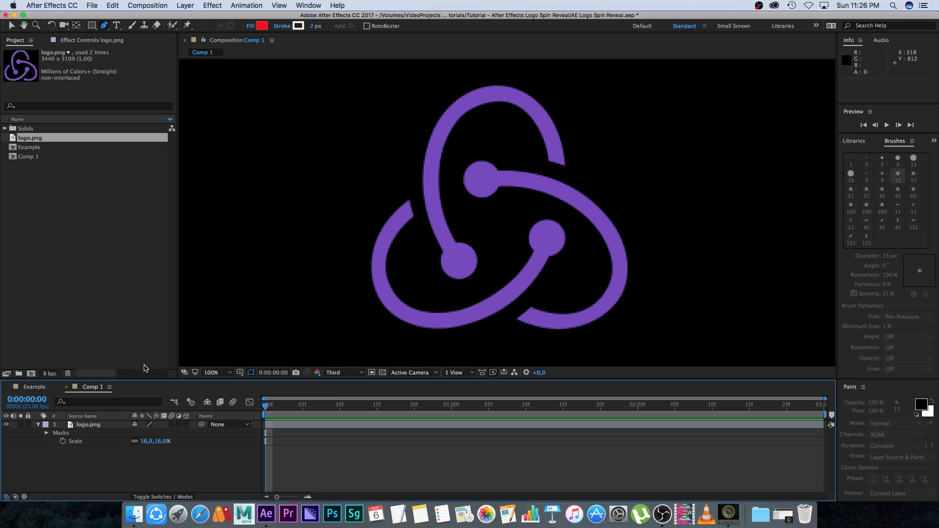
Draw Mask 2 from the upper ball along the right arm to the lower tip
{"action": "left_click", "coordinate": [86, 424]}
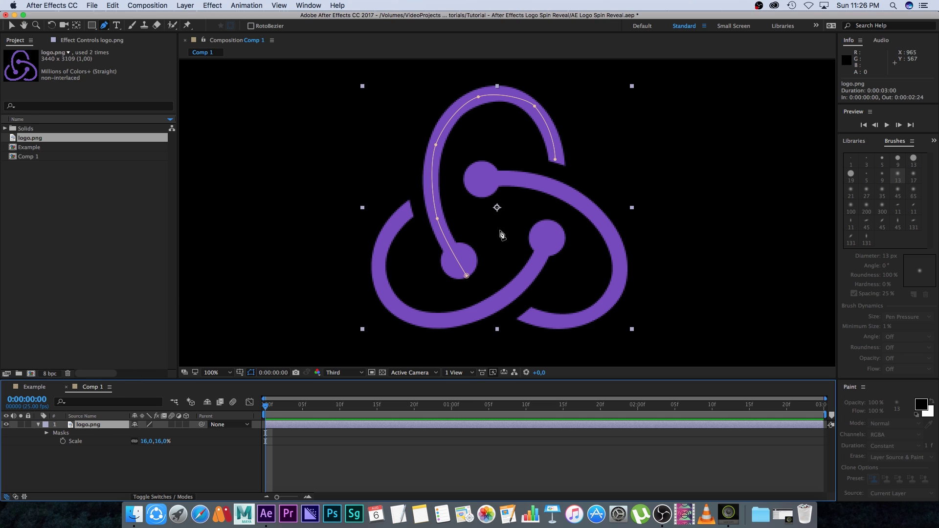
{"action": "left_click", "coordinate": [465, 178]}
{"action": "left_click_drag", "start_coordinate": [613, 238], "coordinate": [619, 259]}
{"action": "left_click_drag", "start_coordinate": [611, 298], "coordinate": [600, 307]}
{"action": "left_click", "coordinate": [568, 321]}
{"action": "left_click", "coordinate": [526, 315]}
{"action": "left_click", "coordinate": [91, 472]}
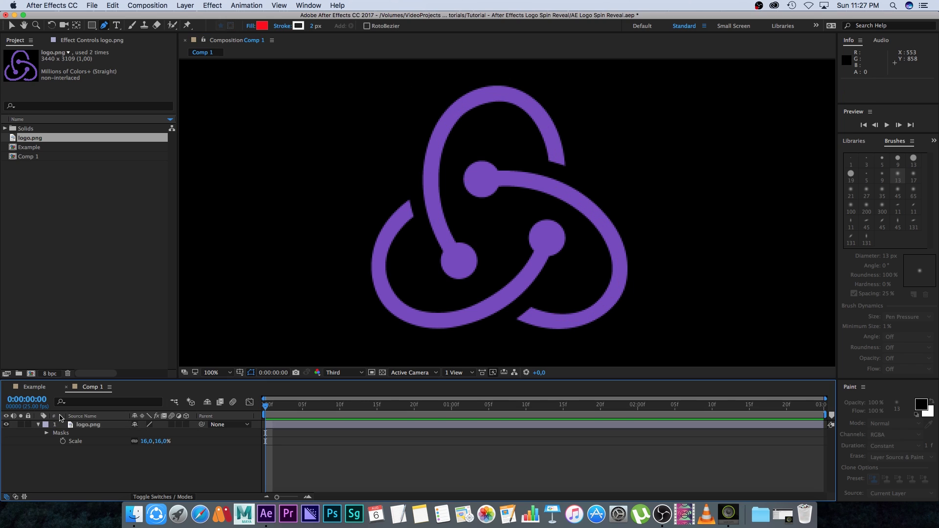
Draw Mask 3 from the right ball along the lower-left arc to its tip
{"action": "left_click", "coordinate": [83, 424]}
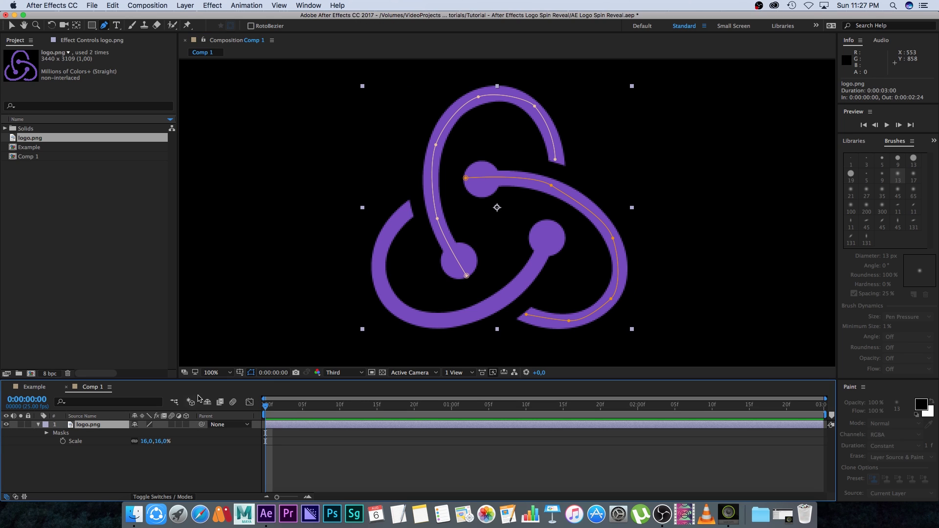
{"action": "left_click", "coordinate": [552, 223]}
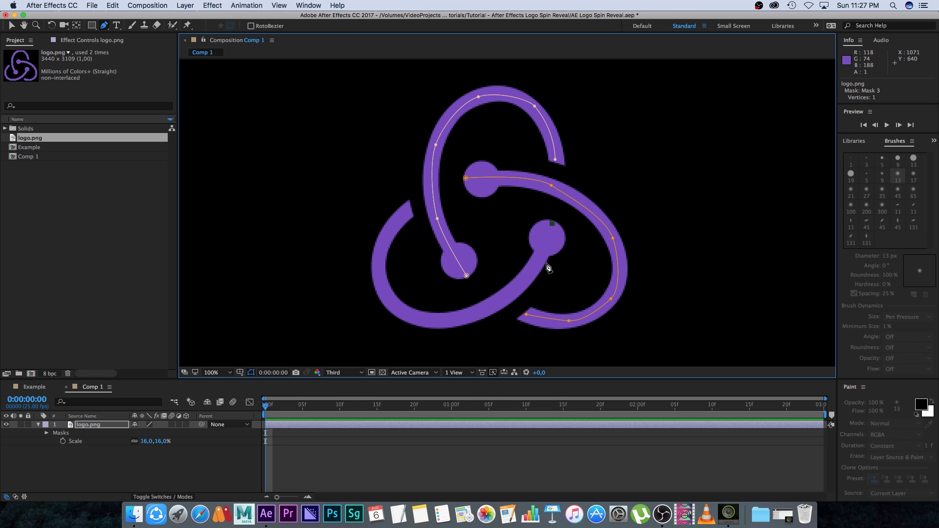
{"action": "left_click_drag", "start_coordinate": [525, 277], "coordinate": [509, 293]}
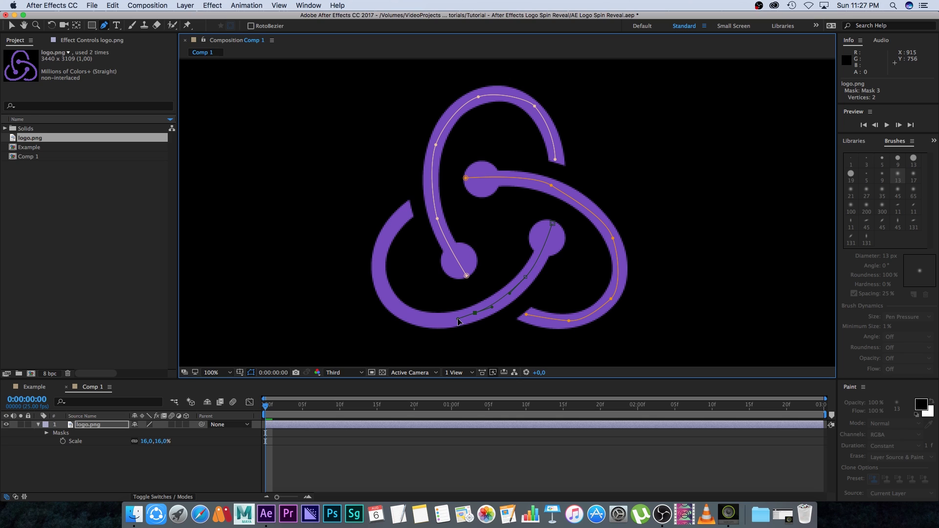
{"action": "left_click_drag", "start_coordinate": [407, 313], "coordinate": [389, 307]}
{"action": "left_click_drag", "start_coordinate": [378, 263], "coordinate": [381, 246]}
{"action": "left_click", "coordinate": [410, 209]}
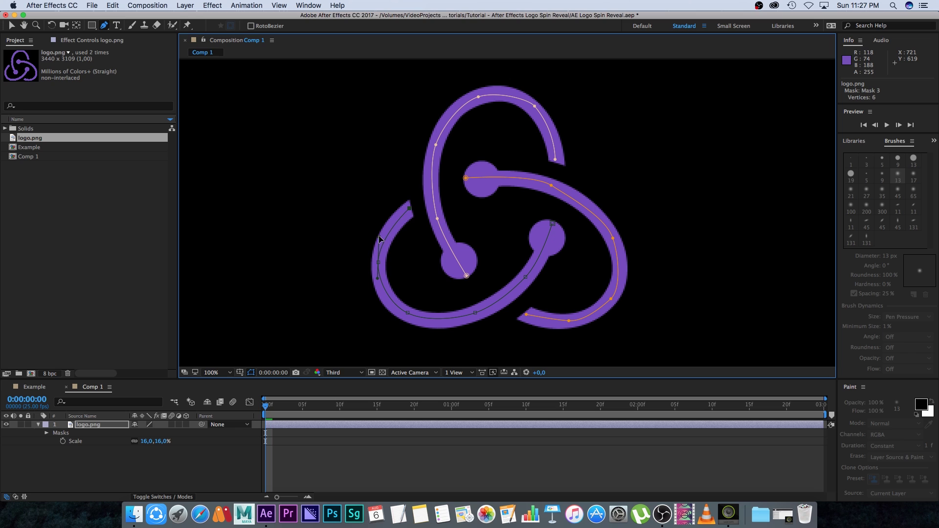
{"action": "left_click", "coordinate": [76, 478]}
{"action": "left_click", "coordinate": [89, 433]}
Apply the Generate > Stroke effect to logo.png with All Masks enabled
{"action": "right_click", "coordinate": [83, 427]}
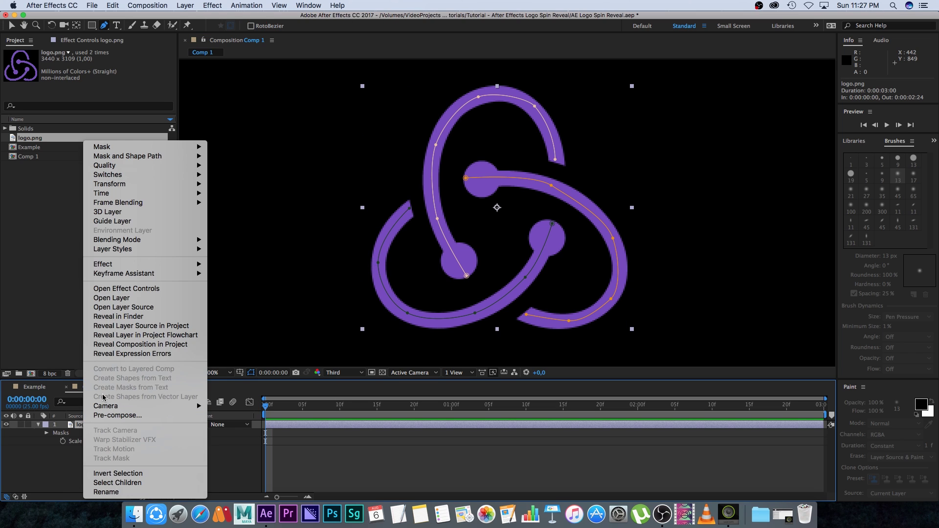
{"action": "mouse_move", "coordinate": [149, 264]}
{"action": "mouse_move", "coordinate": [250, 376]}
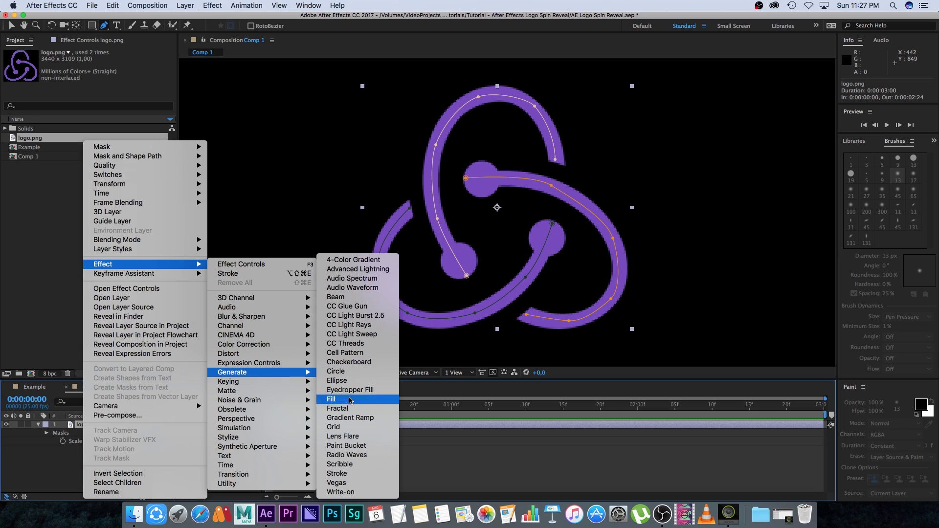
{"action": "left_click", "coordinate": [342, 473]}
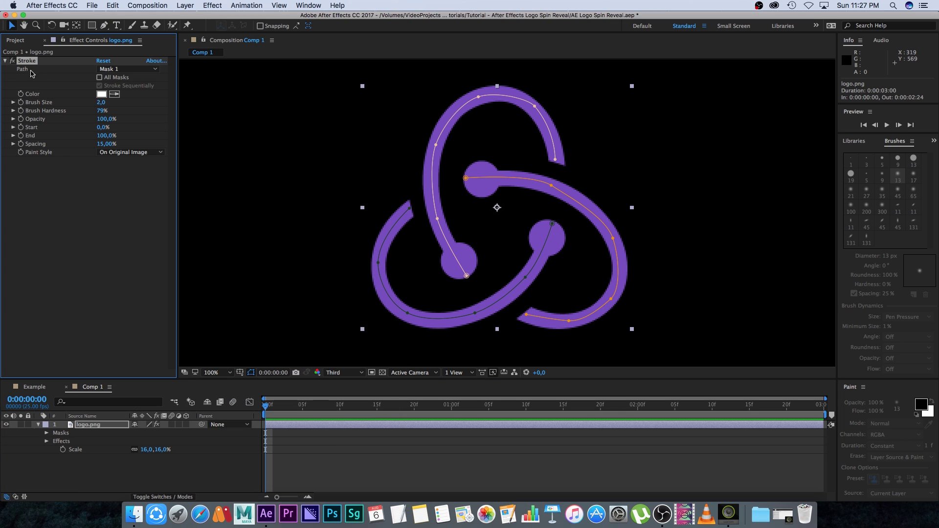
{"action": "left_click", "coordinate": [100, 77]}
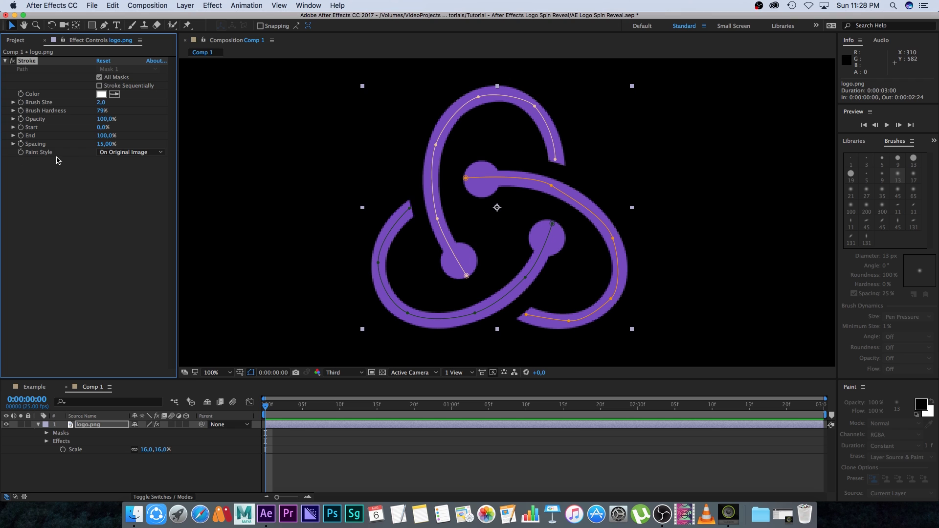
Set the Stroke paint style to Reveal Original Image and brush size to 200
{"action": "left_click", "coordinate": [122, 152]}
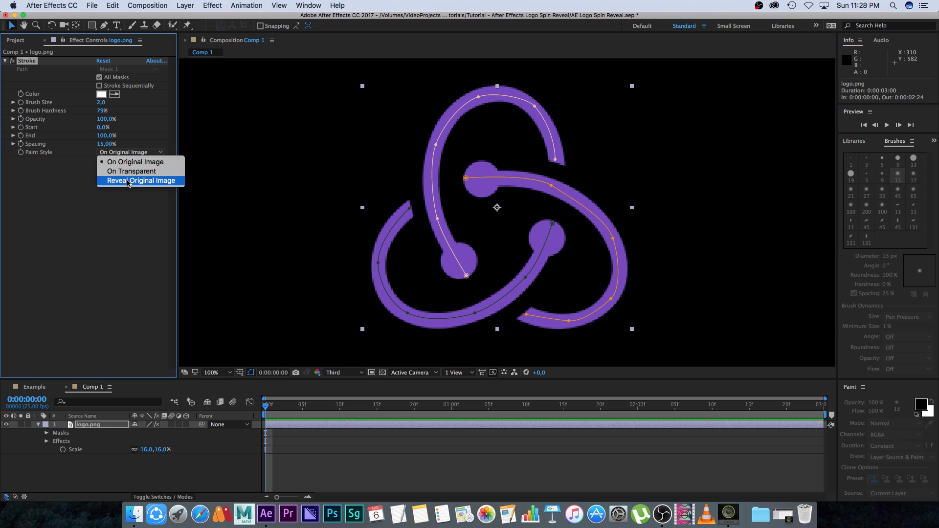
{"action": "left_click", "coordinate": [175, 181]}
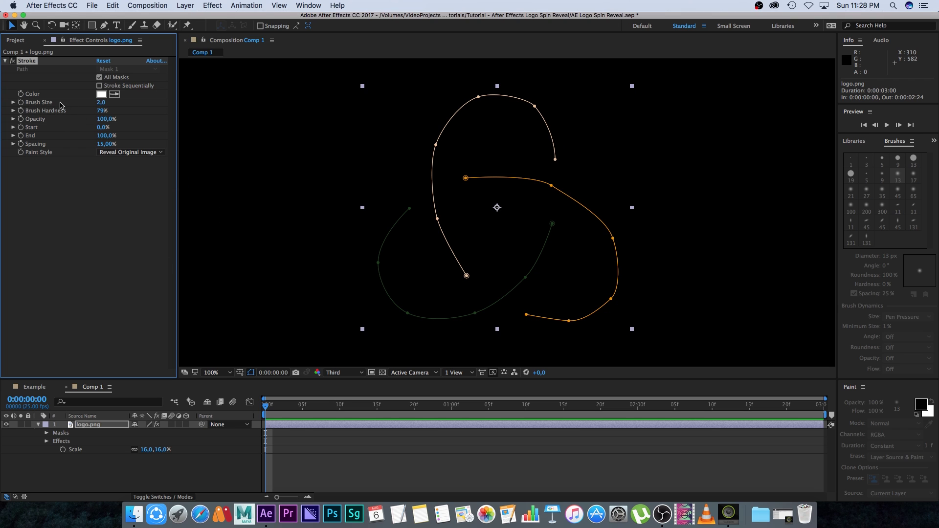
{"action": "left_click", "coordinate": [100, 103]}
{"action": "type", "text": "200"}
{"action": "key", "text": "Return"}
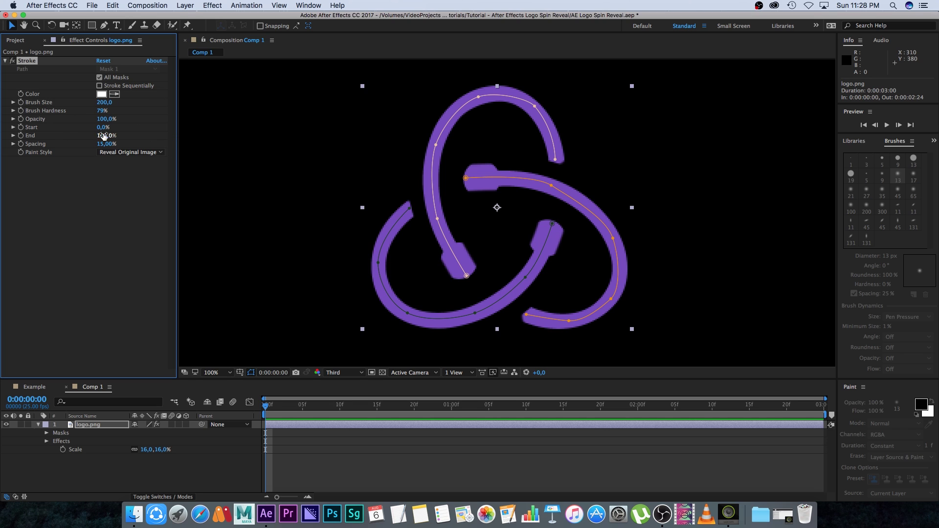
Test a partial End value, tweak brush size, and move a mask end point onto the arm
{"action": "mouse_move", "coordinate": [99, 136]}
{"action": "left_mouse_down"}
{"action": "mouse_move", "coordinate": [31, 145]}
{"action": "mouse_move", "coordinate": [98, 134]}
{"action": "left_mouse_up"}
{"action": "mouse_move", "coordinate": [101, 102]}
{"action": "left_mouse_down"}
{"action": "mouse_move", "coordinate": [70, 109]}
{"action": "mouse_move", "coordinate": [154, 103]}
{"action": "left_mouse_up"}
{"action": "mouse_move", "coordinate": [466, 277]}
{"action": "left_mouse_down"}
{"action": "mouse_move", "coordinate": [474, 252]}
{"action": "mouse_move", "coordinate": [472, 269]}
{"action": "mouse_move", "coordinate": [449, 282]}
{"action": "mouse_move", "coordinate": [436, 273]}
{"action": "mouse_move", "coordinate": [456, 276]}
{"action": "left_mouse_up"}
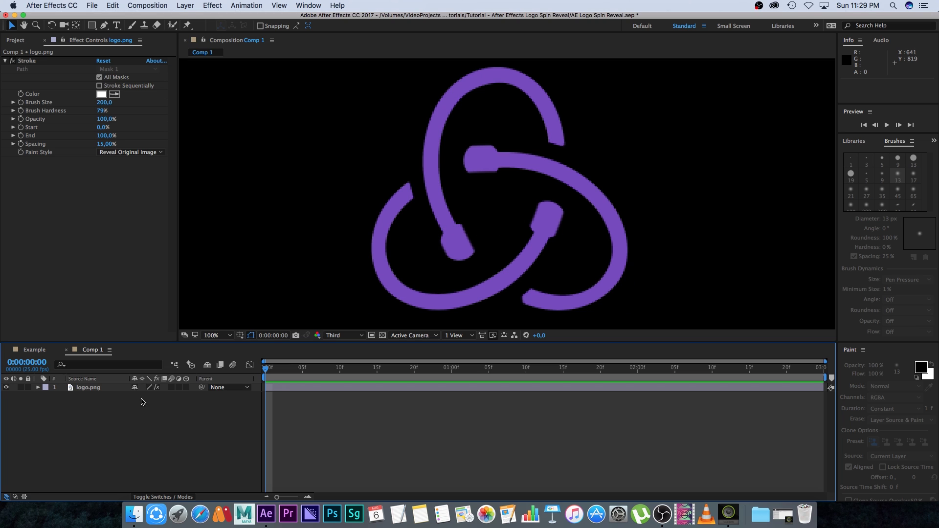
Delete Mask 1, Mask 2 and Mask 3 from the logo.png layer
{"action": "left_click", "coordinate": [86, 388]}
{"action": "key", "text": "m"}
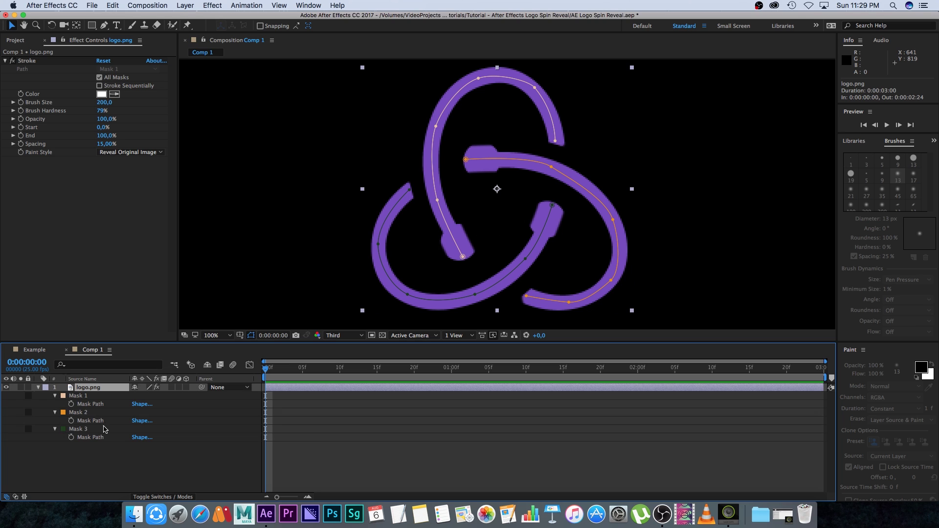
{"action": "left_click", "coordinate": [81, 398]}
{"action": "left_click", "coordinate": [83, 430], "text": "shift"}
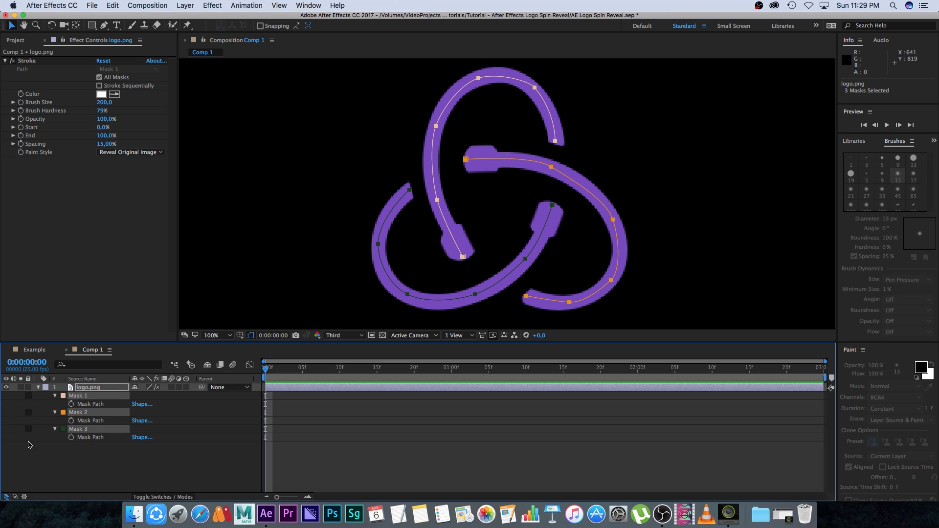
{"action": "key", "text": "Delete"}
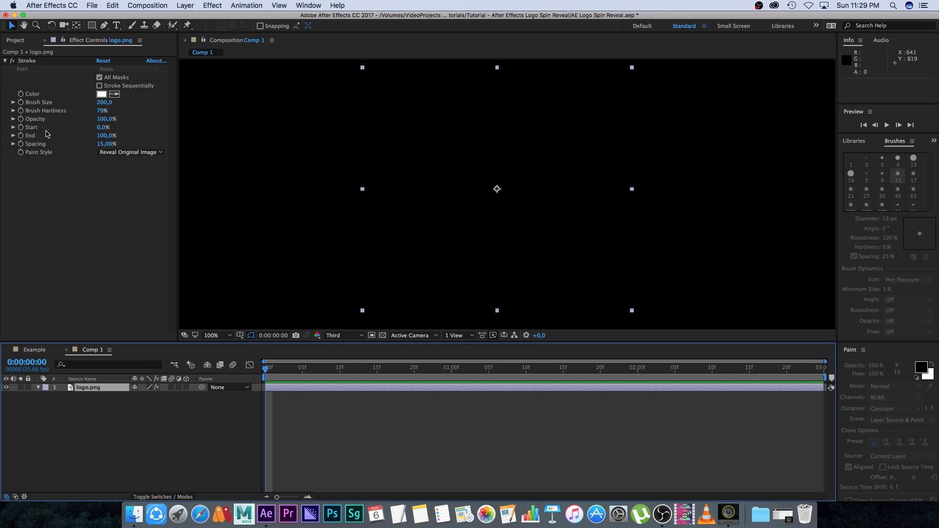
Switch off the Stroke effect and reselect the logo layer with the Pen tool
{"action": "left_click", "coordinate": [13, 61]}
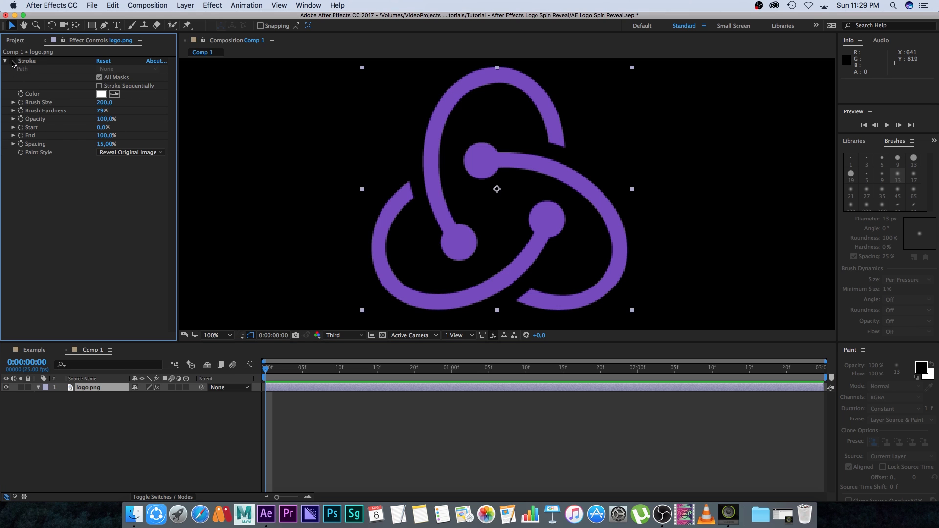
{"action": "left_click", "coordinate": [103, 388]}
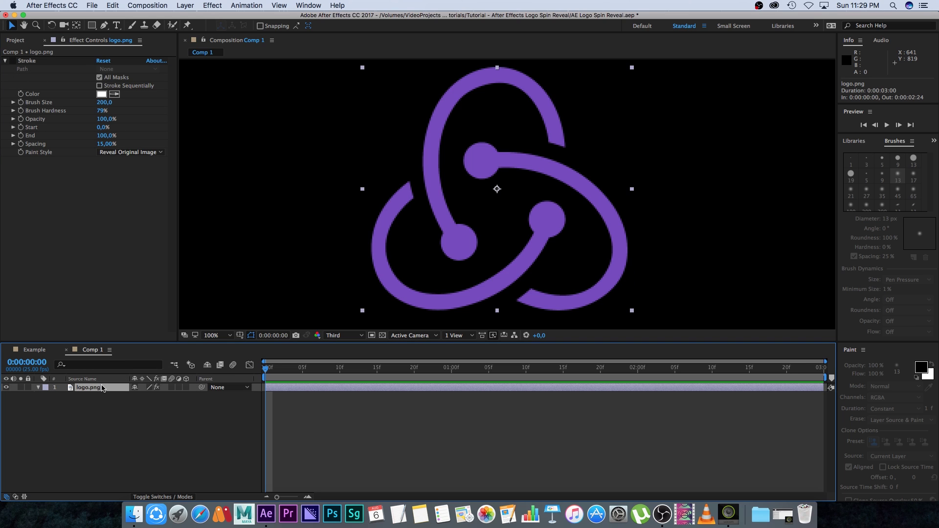
{"action": "left_click", "coordinate": [105, 26]}
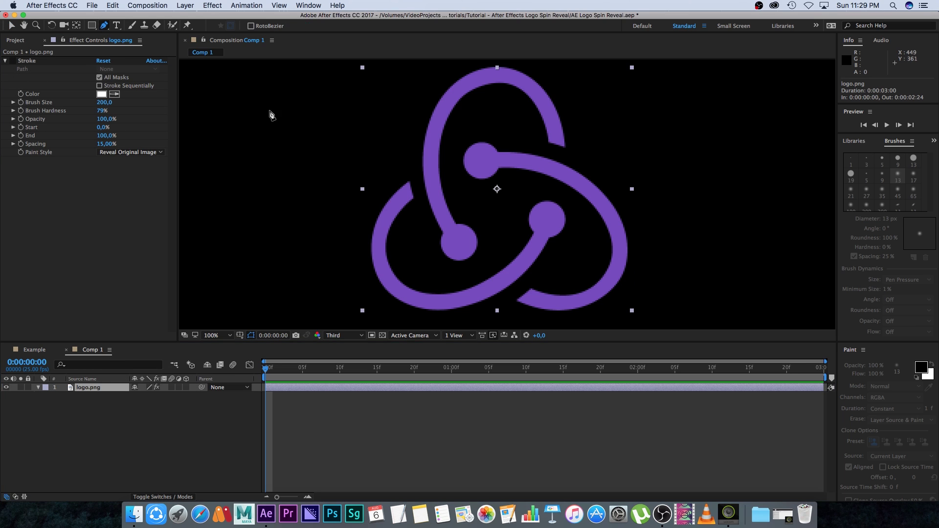
Draw Mask 1 from the lower dot up the left arc and over the top arc
{"action": "left_click", "coordinate": [466, 259]}
{"action": "left_click", "coordinate": [475, 242]}
{"action": "left_click", "coordinate": [445, 250]}
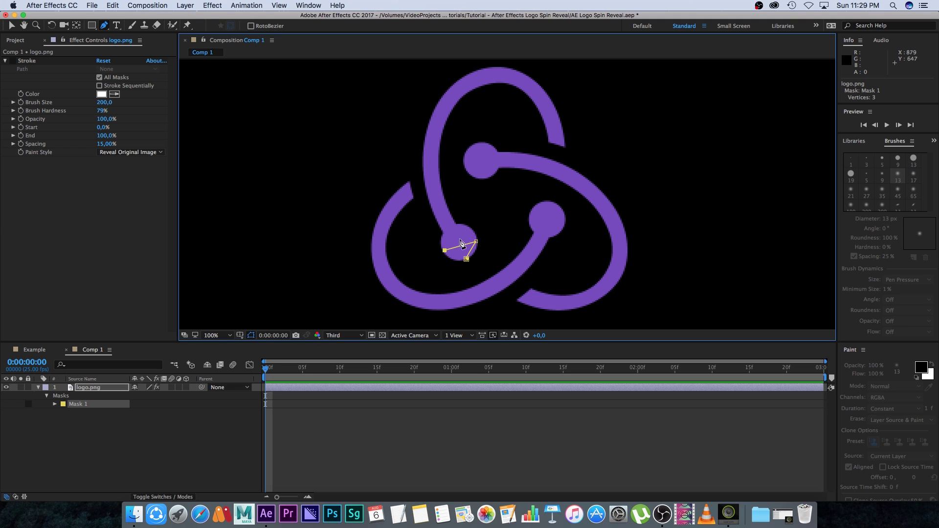
{"action": "left_click", "coordinate": [466, 229]}
{"action": "left_click", "coordinate": [449, 228]}
{"action": "left_click_drag", "start_coordinate": [429, 178], "coordinate": [429, 162]}
{"action": "left_click_drag", "start_coordinate": [438, 120], "coordinate": [444, 107]}
{"action": "left_click_drag", "start_coordinate": [472, 79], "coordinate": [548, 110]}
{"action": "left_click", "coordinate": [558, 143]}
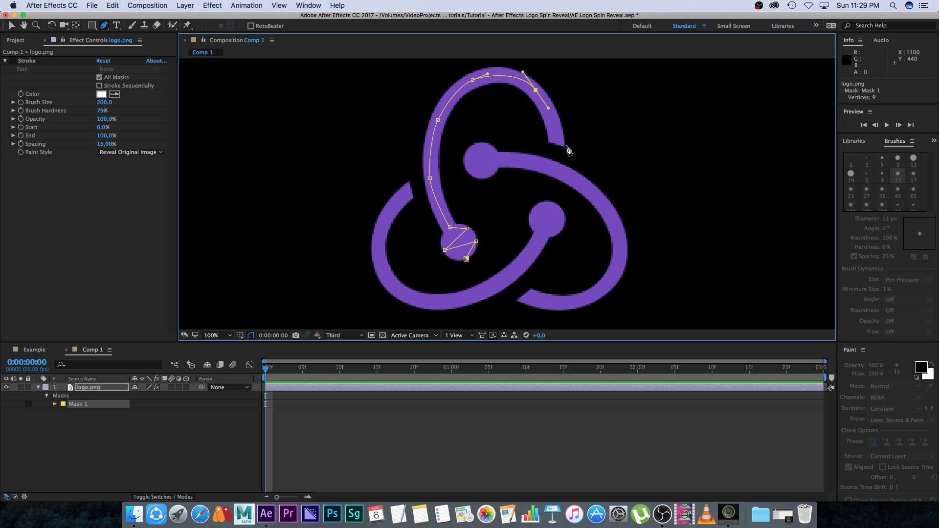
{"action": "left_click", "coordinate": [100, 438]}
Draw Mask 2 from the right dot along the lower arc and up the left arc
{"action": "left_click", "coordinate": [98, 387]}
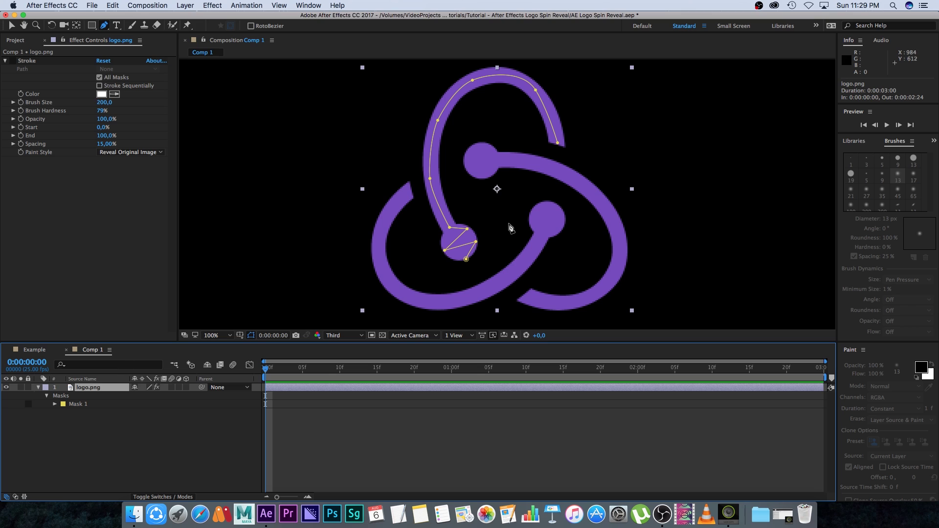
{"action": "left_click", "coordinate": [556, 204]}
{"action": "left_click", "coordinate": [538, 203]}
{"action": "left_click", "coordinate": [562, 226]}
{"action": "left_click", "coordinate": [530, 219]}
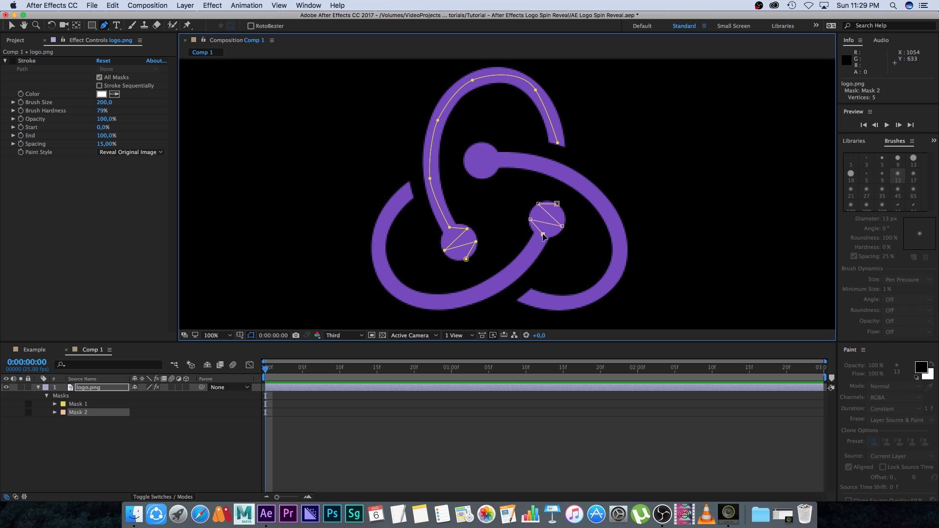
{"action": "left_click_drag", "start_coordinate": [504, 279], "coordinate": [390, 286]}
{"action": "left_click_drag", "start_coordinate": [379, 240], "coordinate": [382, 224]}
{"action": "left_click", "coordinate": [409, 189]}
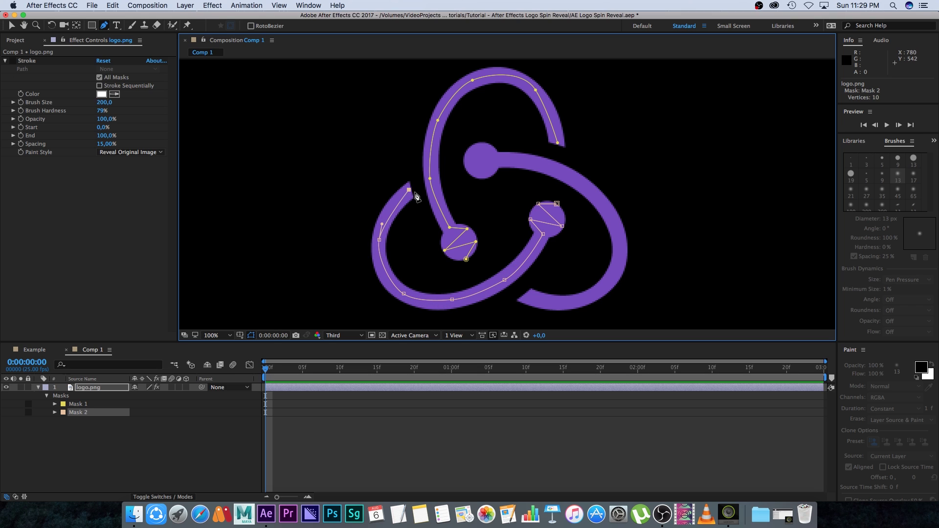
{"action": "left_click", "coordinate": [95, 447]}
{"action": "left_click", "coordinate": [87, 387]}
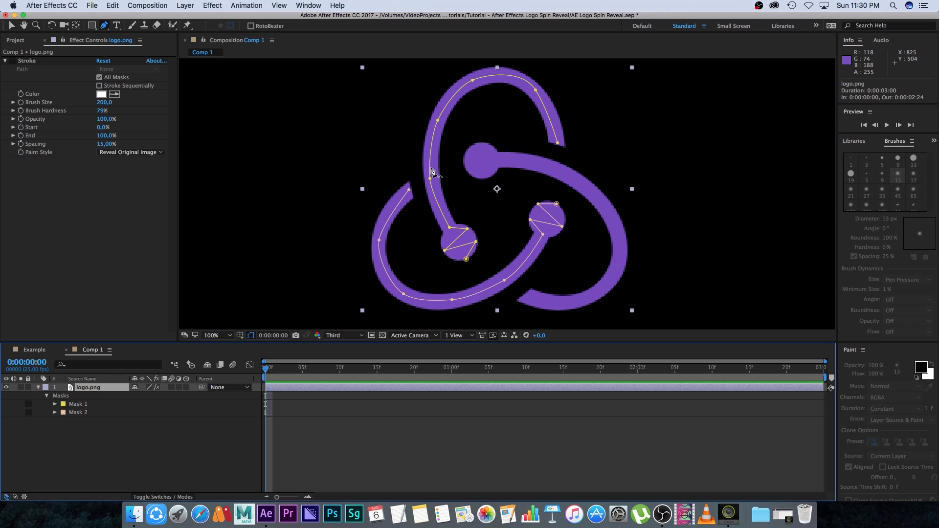
Draw Mask 3 from the top dot around the right arc toward the arm's end
{"action": "left_click", "coordinate": [464, 159]}
{"action": "left_click", "coordinate": [474, 145]}
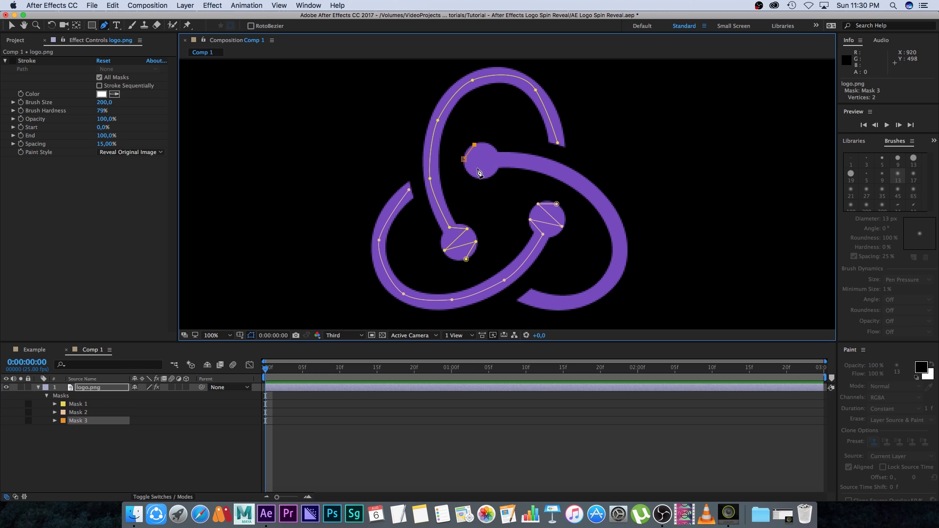
{"action": "left_click", "coordinate": [497, 162]}
{"action": "left_click_drag", "start_coordinate": [535, 163], "coordinate": [597, 200]}
{"action": "left_click_drag", "start_coordinate": [619, 243], "coordinate": [617, 264]}
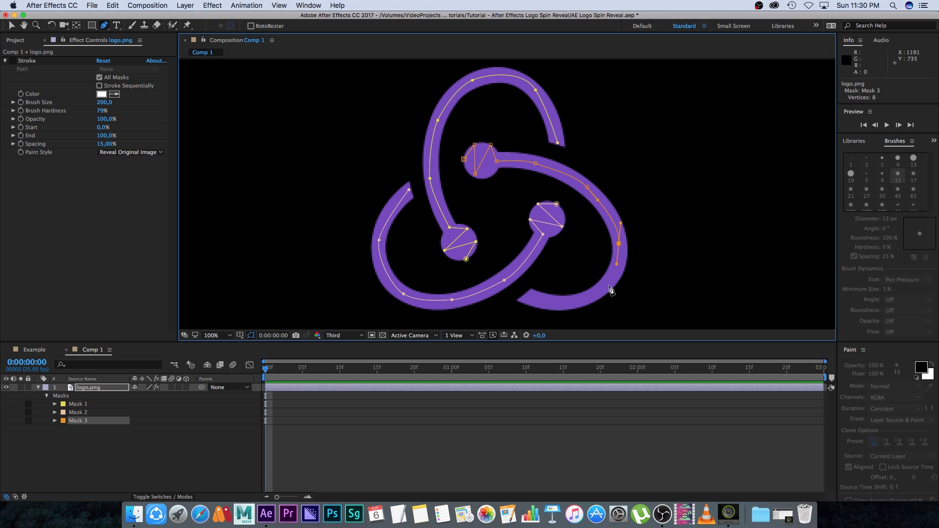
{"action": "mouse_move", "coordinate": [594, 295]}
{"action": "left_mouse_down"}
{"action": "mouse_move", "coordinate": [569, 306]}
{"action": "mouse_move", "coordinate": [521, 294]}
{"action": "left_mouse_up"}
Test the Stroke End reveal and nudge Mask 3's top-dot vertex slightly right
{"action": "left_click", "coordinate": [23, 95]}
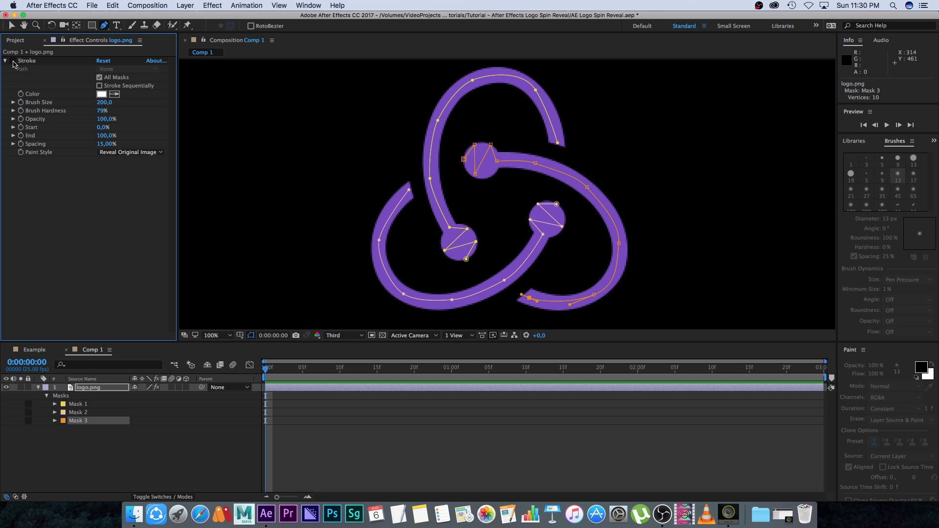
{"action": "mouse_move", "coordinate": [104, 136]}
{"action": "left_mouse_down"}
{"action": "mouse_move", "coordinate": [59, 137]}
{"action": "mouse_move", "coordinate": [105, 138]}
{"action": "left_mouse_up"}
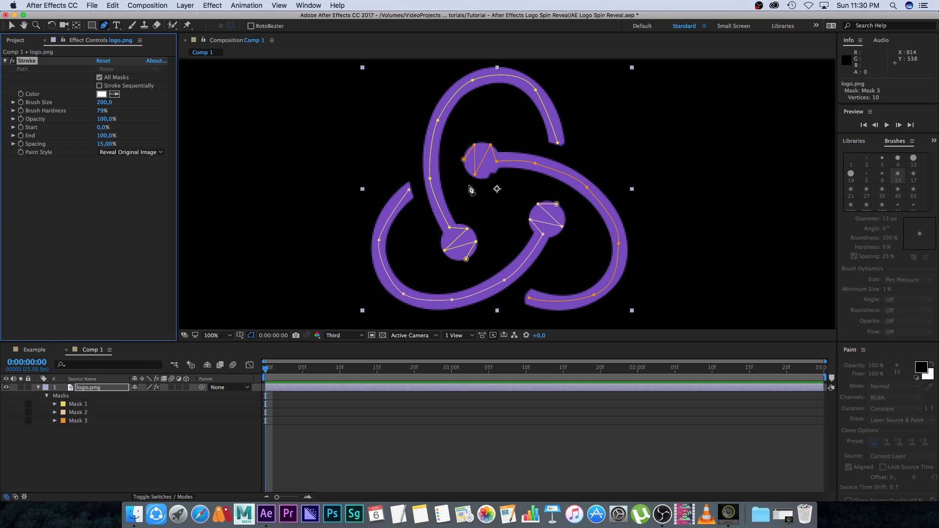
{"action": "left_click", "coordinate": [11, 26]}
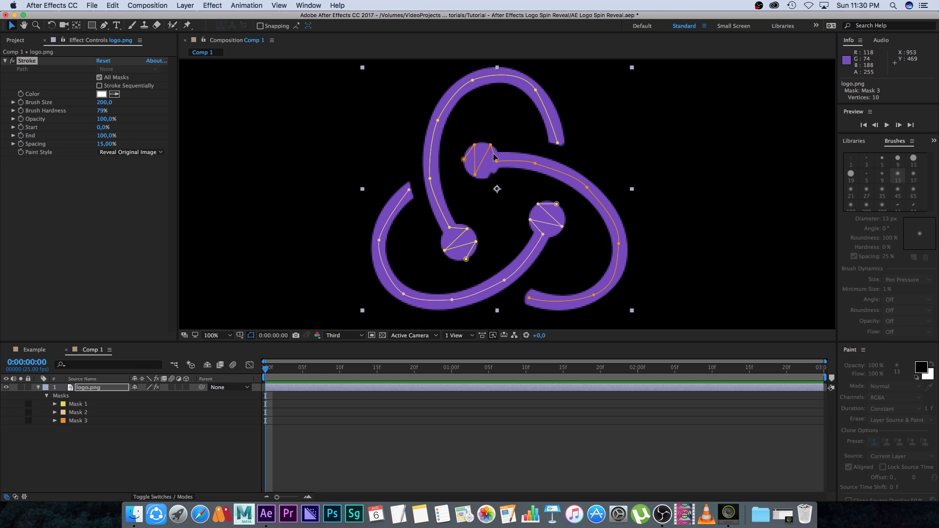
{"action": "left_click", "coordinate": [475, 175]}
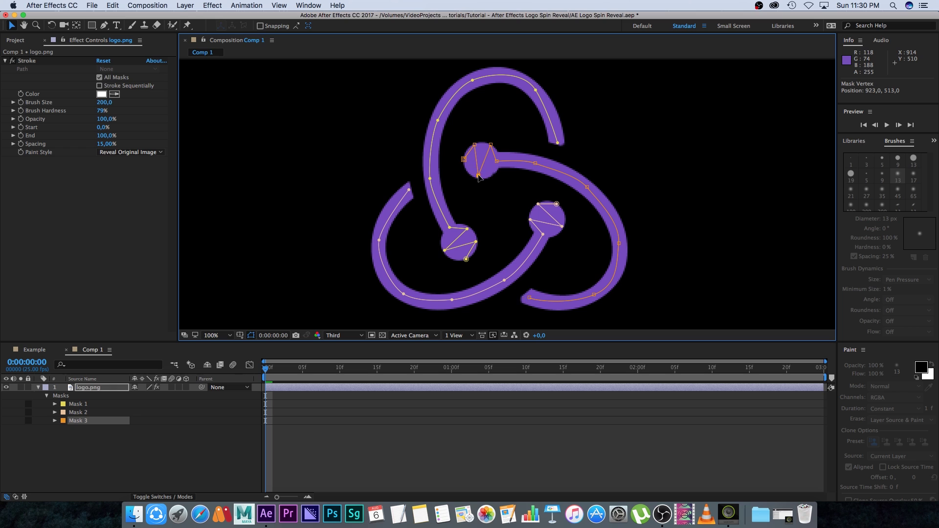
{"action": "left_click_drag", "start_coordinate": [475, 175], "coordinate": [478, 175]}
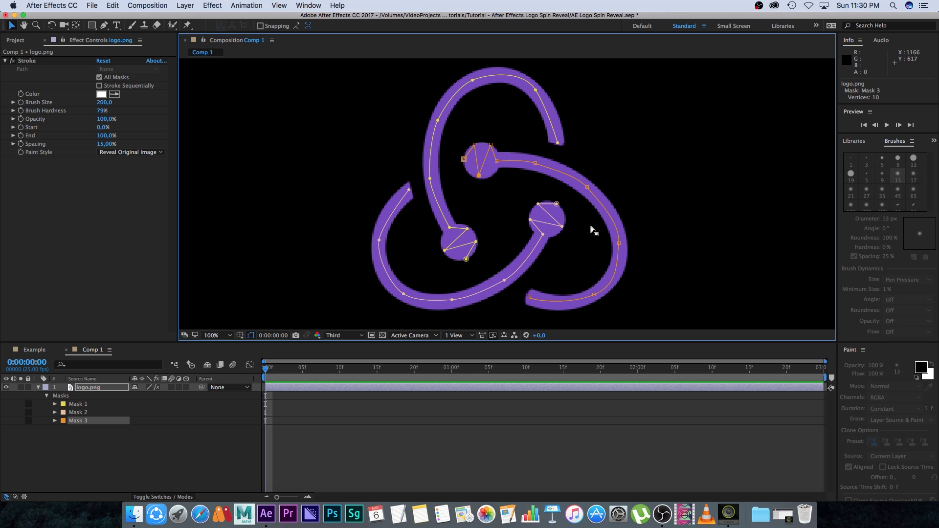
Recheck the partial stroke reveal and begin editing the Stroke End value
{"action": "left_click", "coordinate": [159, 437]}
{"action": "mouse_move", "coordinate": [103, 138]}
{"action": "left_mouse_down"}
{"action": "mouse_move", "coordinate": [49, 139]}
{"action": "mouse_move", "coordinate": [100, 138]}
{"action": "left_mouse_up"}
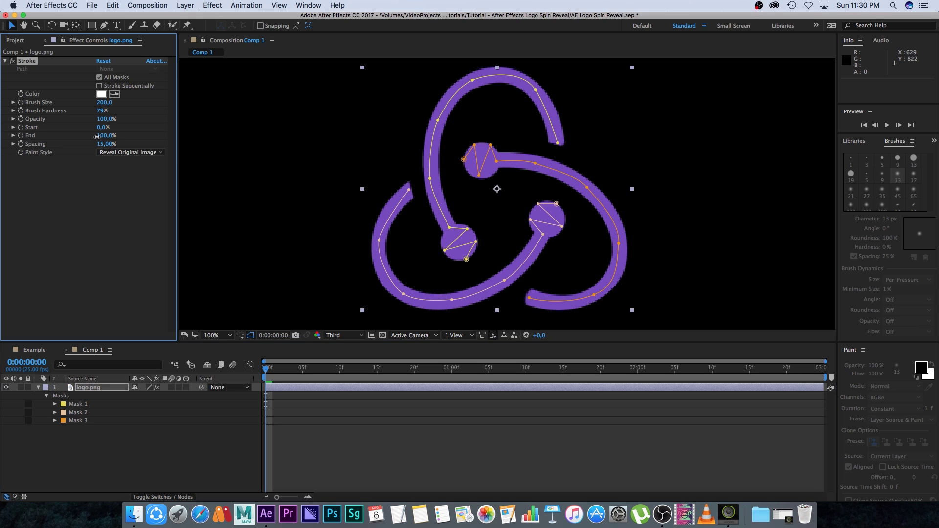
{"action": "left_click", "coordinate": [68, 214]}
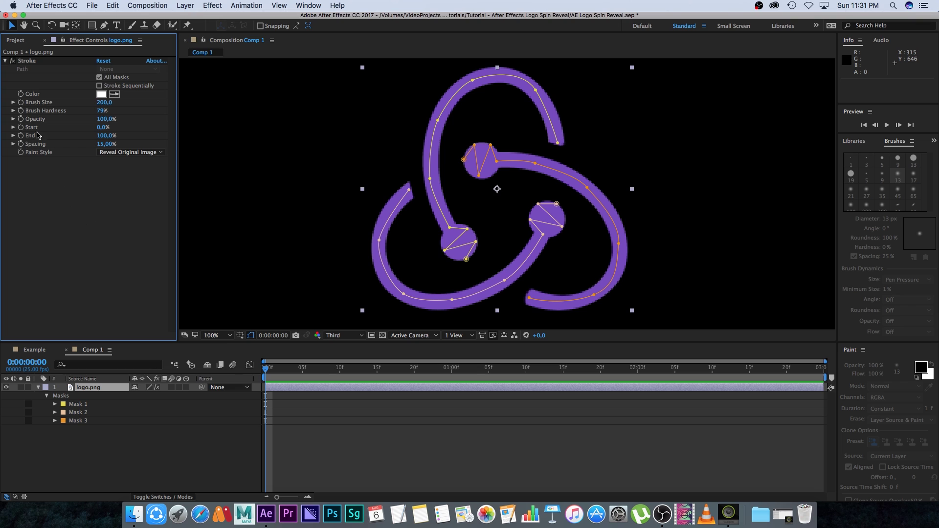
{"action": "left_click", "coordinate": [106, 137]}
Keyframe Stroke End from 0% at 0s to 100% at 0:00:02:00
{"action": "key", "text": "Return"}
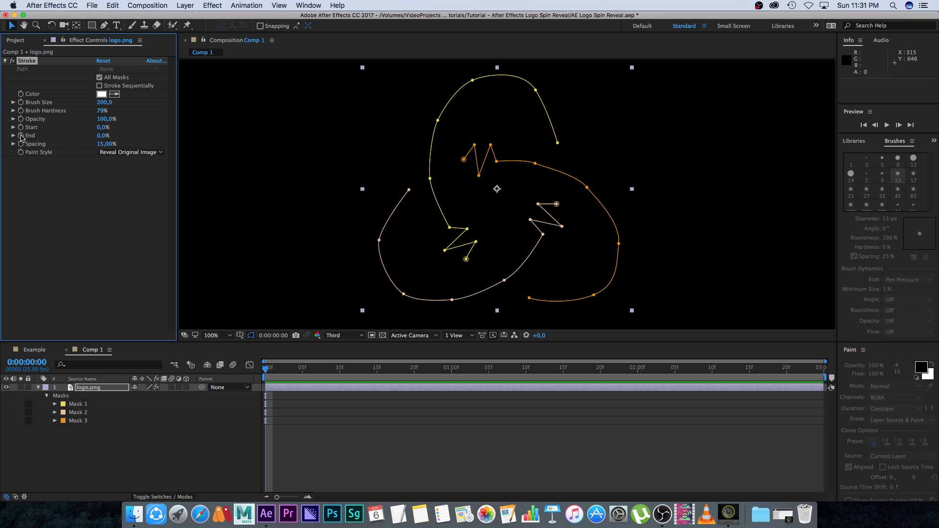
{"action": "left_click_drag", "start_coordinate": [298, 370], "coordinate": [637, 369]}
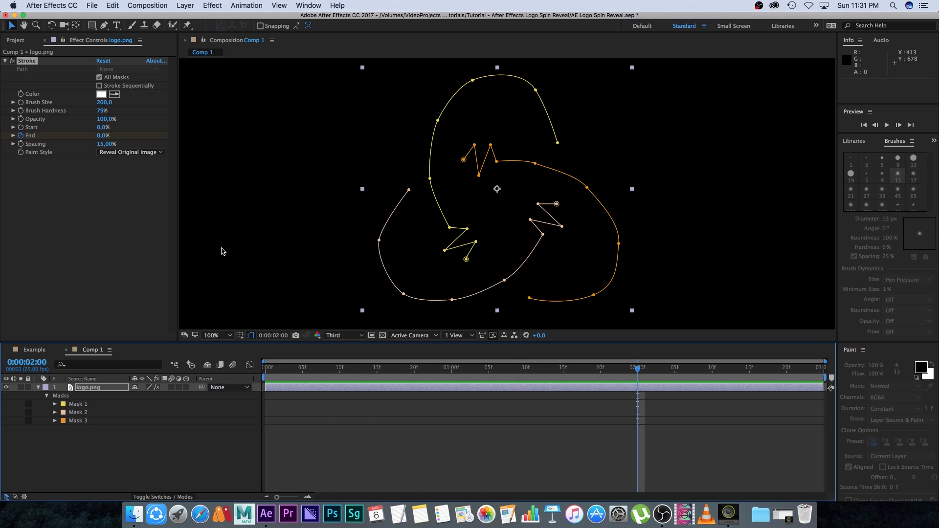
{"action": "left_click_drag", "start_coordinate": [104, 135], "coordinate": [227, 145]}
{"action": "left_click", "coordinate": [292, 383]}
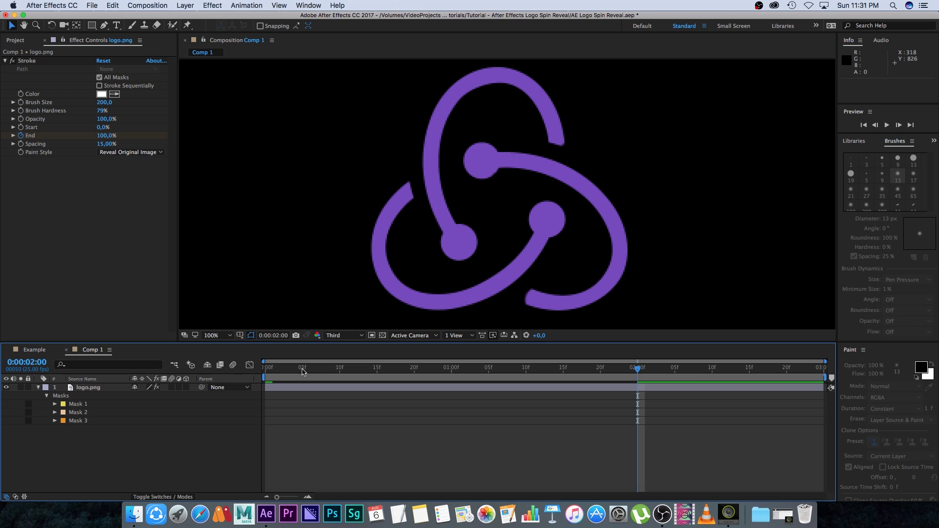
Preview the draw-on animation, fit the composition in the viewer, and replay it
{"action": "key", "text": "space"}
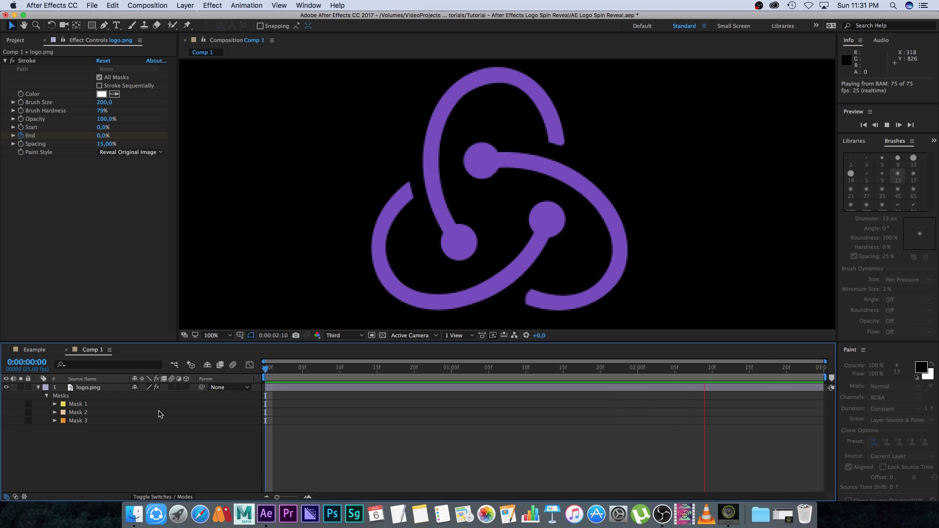
{"action": "left_click", "coordinate": [216, 335]}
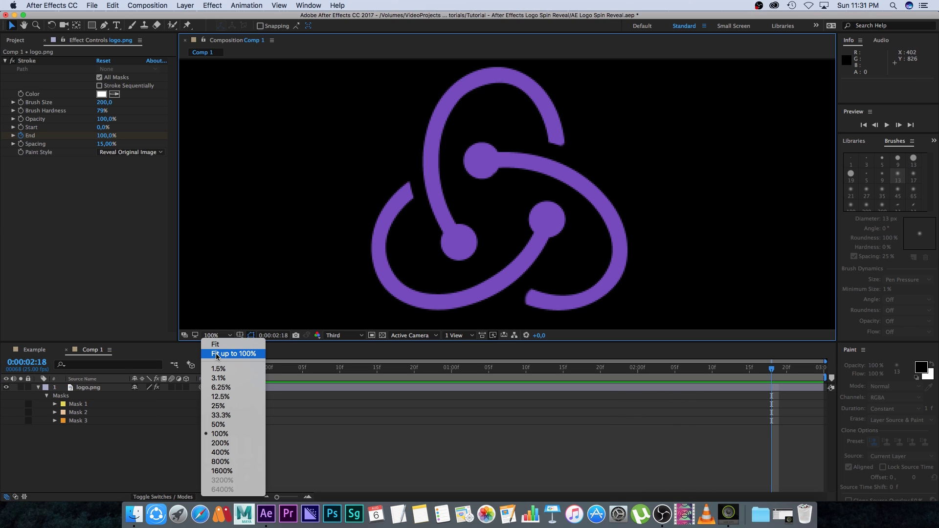
{"action": "left_click", "coordinate": [240, 353]}
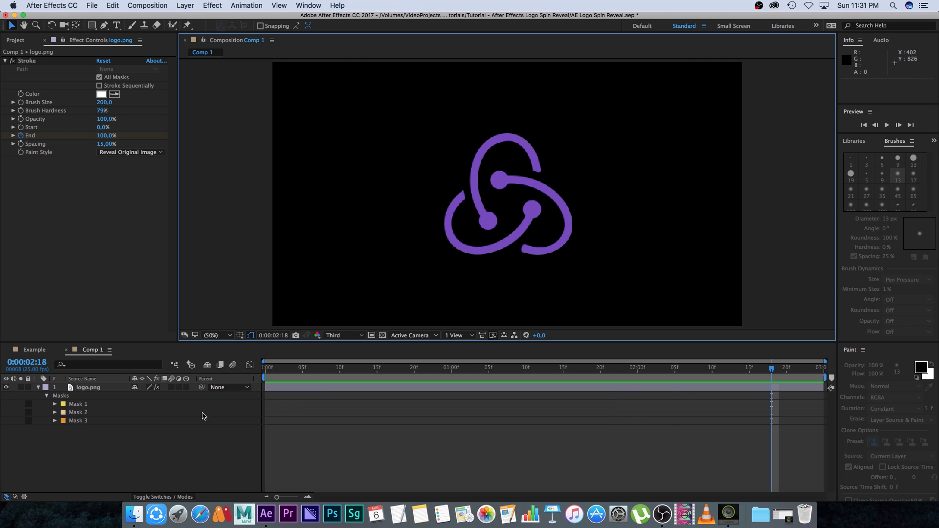
{"action": "key", "text": "space"}
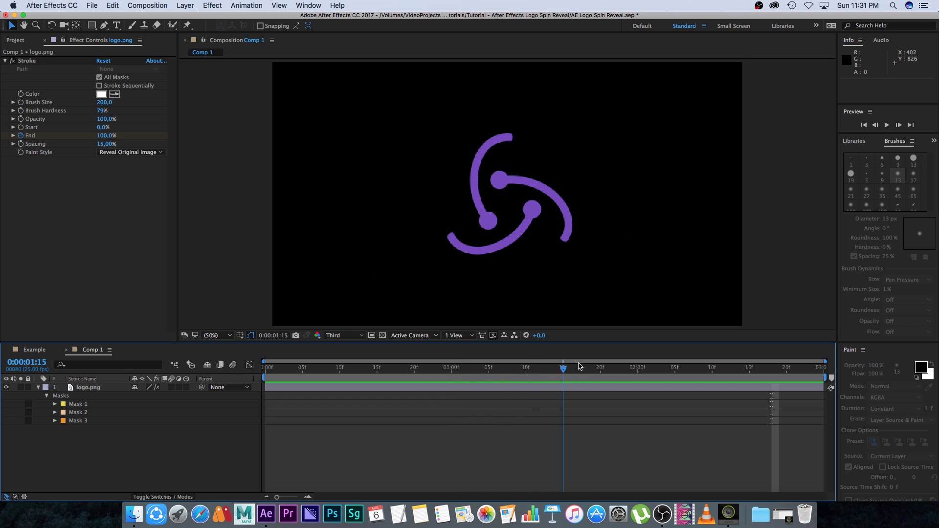
Show the logo layer's Rotation and move its anchor point toward the logo's centre
{"action": "left_click", "coordinate": [89, 389]}
{"action": "left_click", "coordinate": [90, 389]}
{"action": "key", "text": "r"}
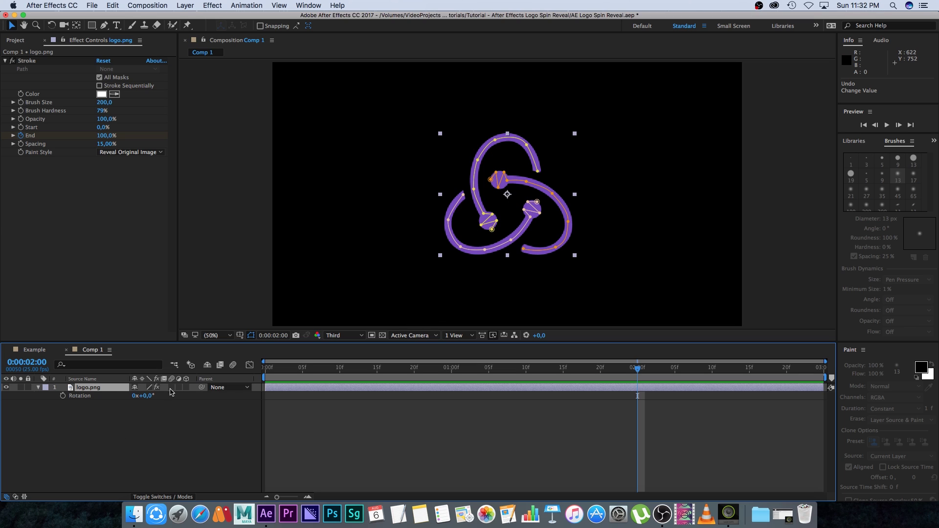
{"action": "left_click_drag", "start_coordinate": [146, 395], "coordinate": [210, 386]}
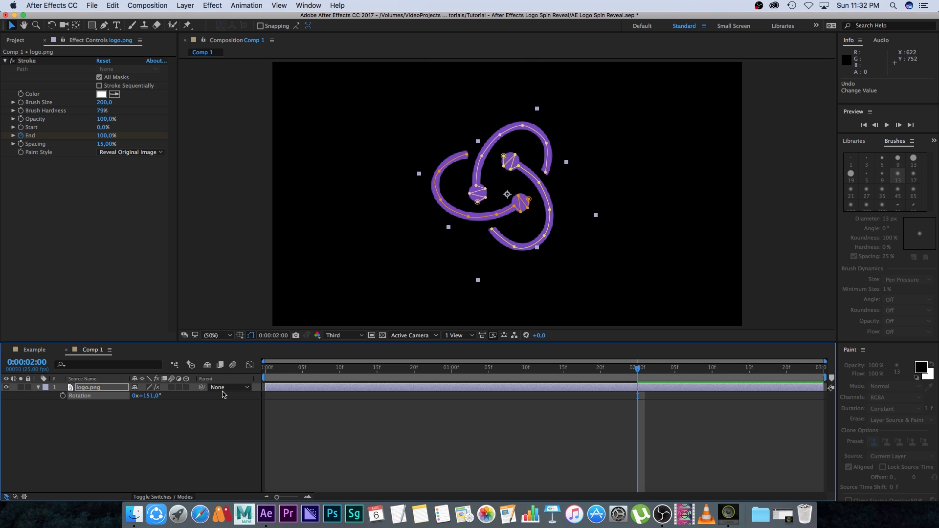
{"action": "key", "text": "super+z"}
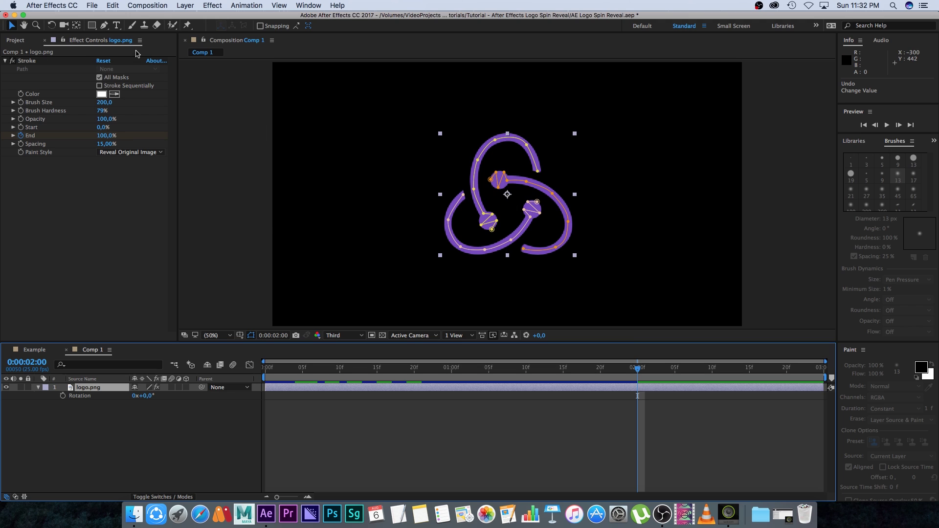
{"action": "left_click", "coordinate": [77, 27]}
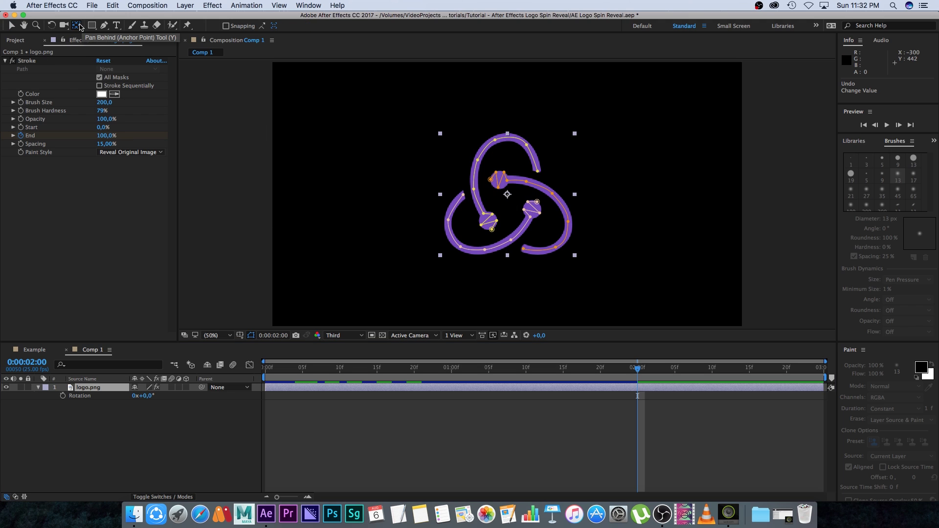
{"action": "left_click_drag", "start_coordinate": [507, 194], "coordinate": [506, 203]}
{"action": "left_click_drag", "start_coordinate": [150, 400], "coordinate": [168, 393]}
{"action": "key", "text": "ctrl+z"}
Keyframe Rotation from 0° at the start to 360° at 2 seconds, then preview the spin
{"action": "left_click", "coordinate": [264, 372]}
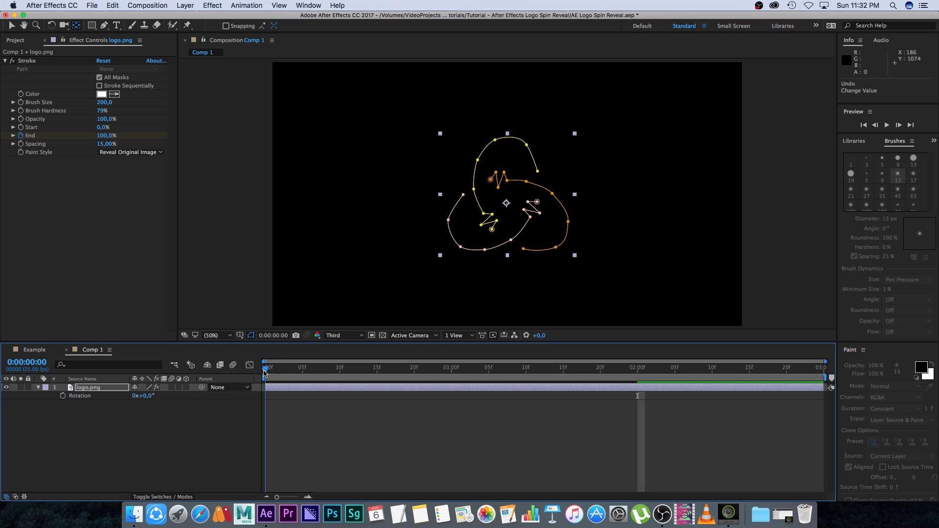
{"action": "left_click", "coordinate": [63, 396]}
{"action": "key", "text": "space"}
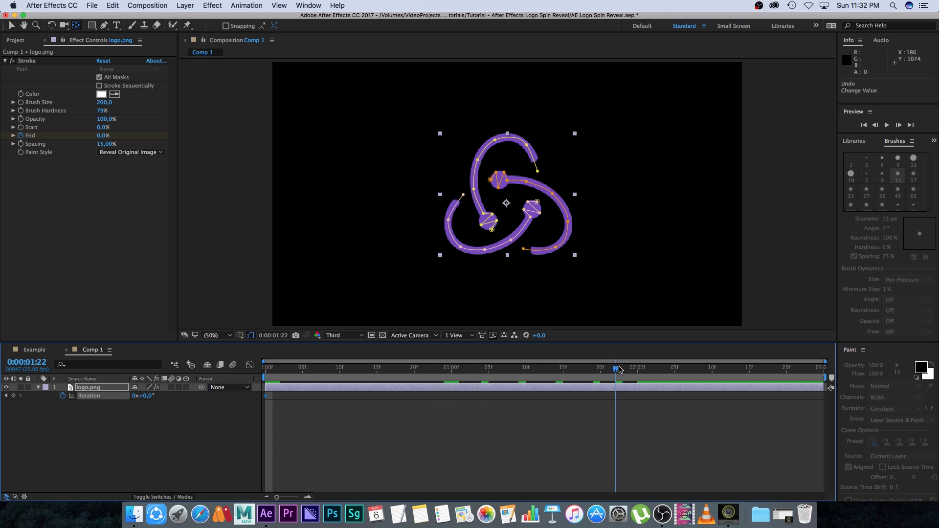
{"action": "left_click", "coordinate": [146, 396]}
{"action": "type", "text": "360"}
{"action": "key", "text": "Return"}
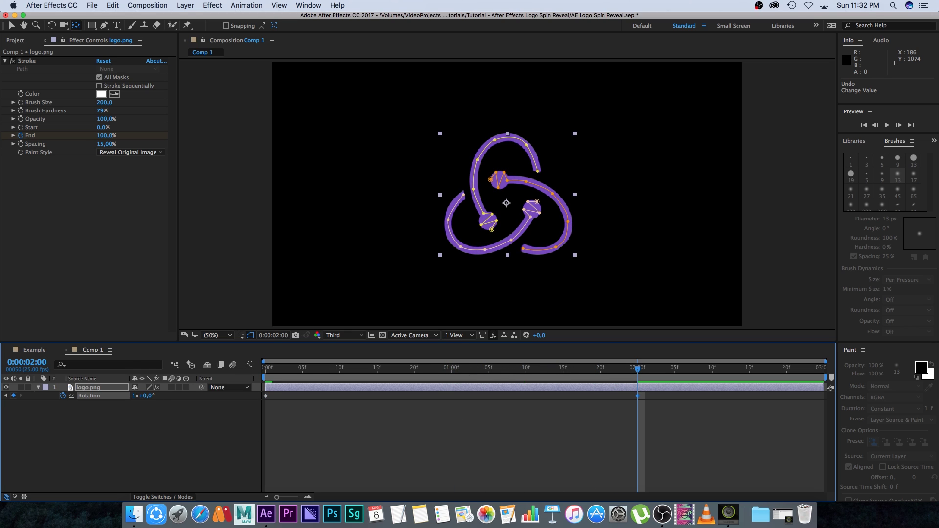
{"action": "key", "text": "space"}
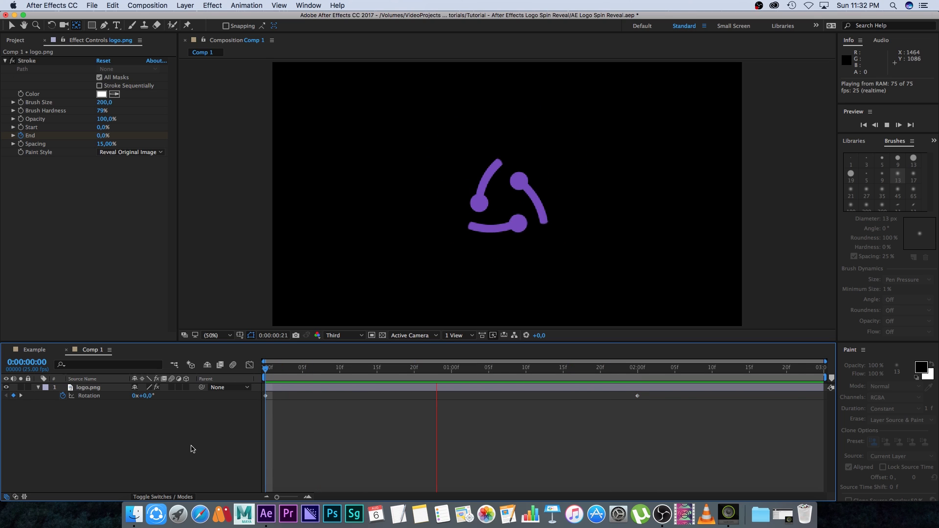
{"action": "key", "text": "space"}
Apply Easy Ease to both Rotation keyframes and preview the eased spin
{"action": "left_click_drag", "start_coordinate": [651, 417], "coordinate": [276, 401]}
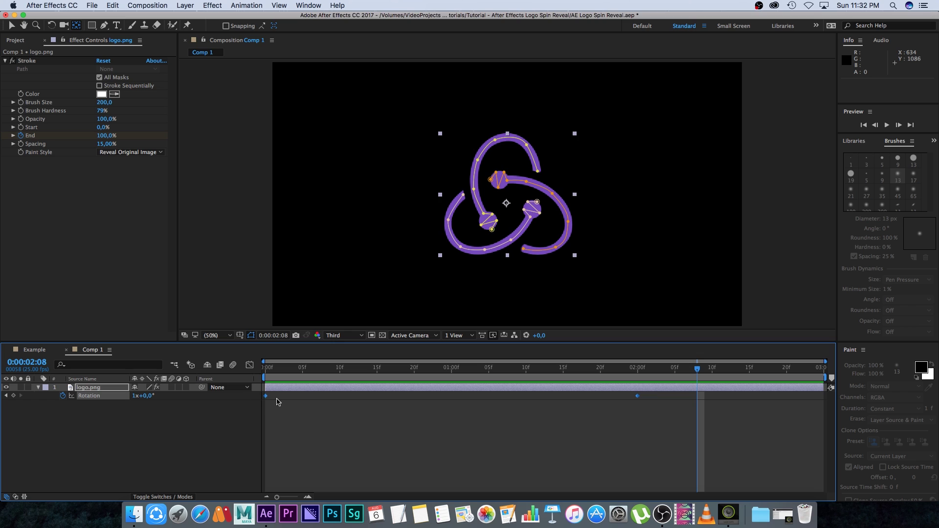
{"action": "right_click", "coordinate": [266, 396]}
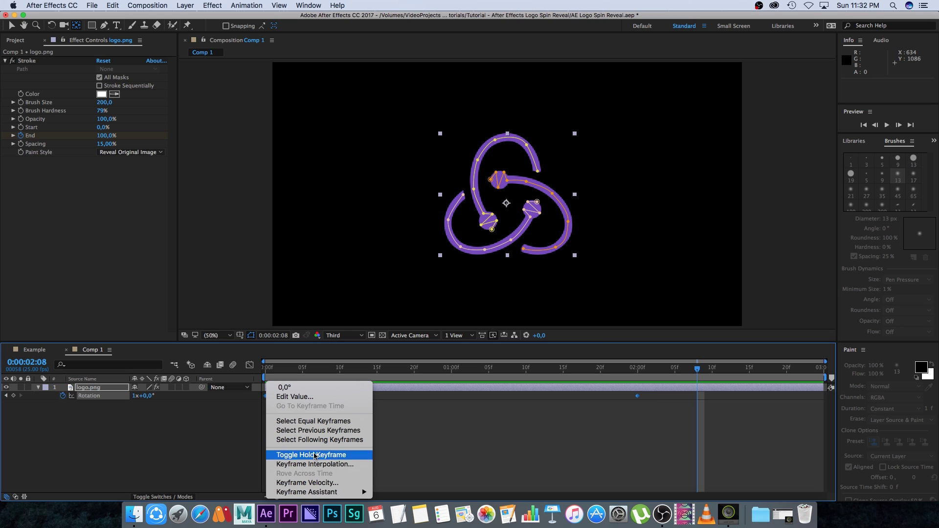
{"action": "mouse_move", "coordinate": [315, 493]}
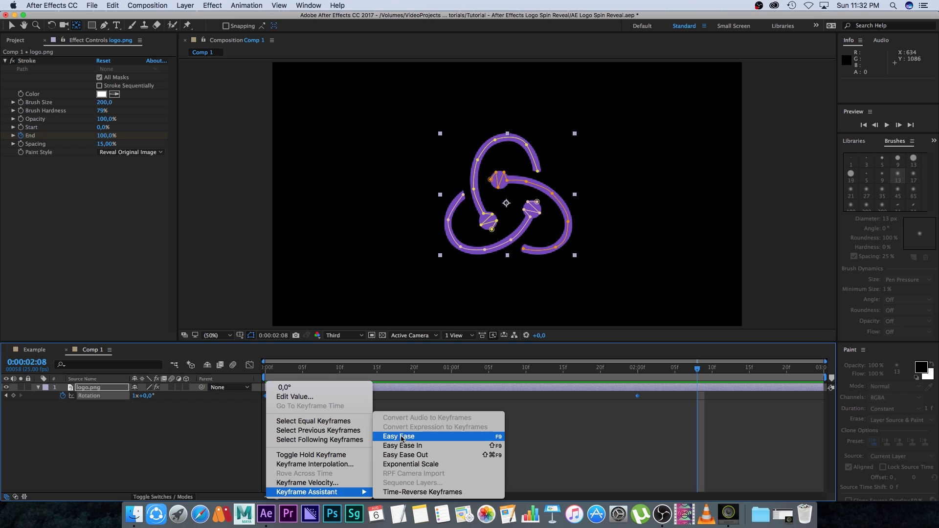
{"action": "left_click", "coordinate": [423, 438]}
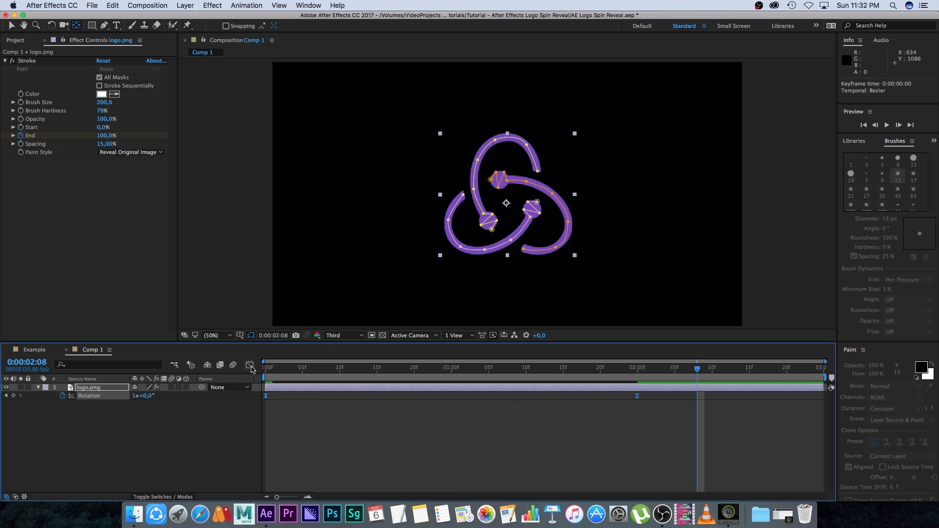
{"action": "left_click", "coordinate": [249, 366]}
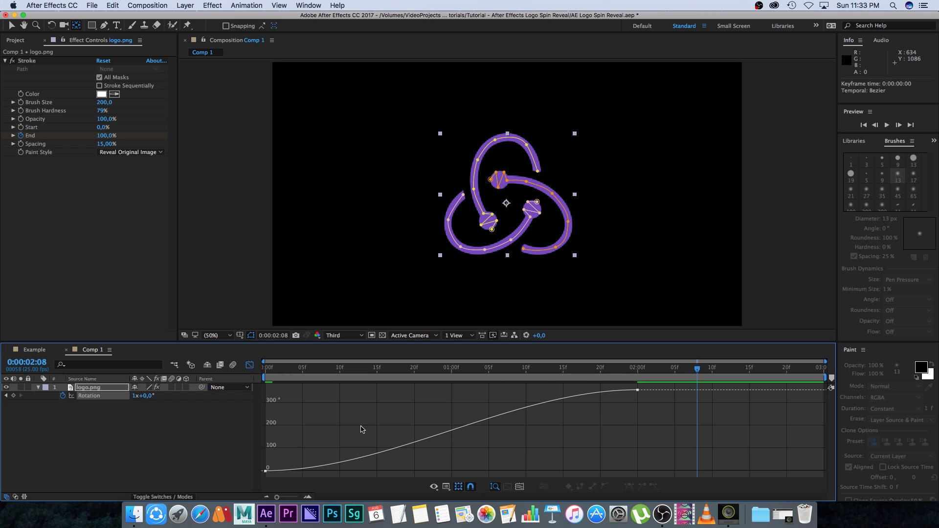
{"action": "key", "text": "Home"}
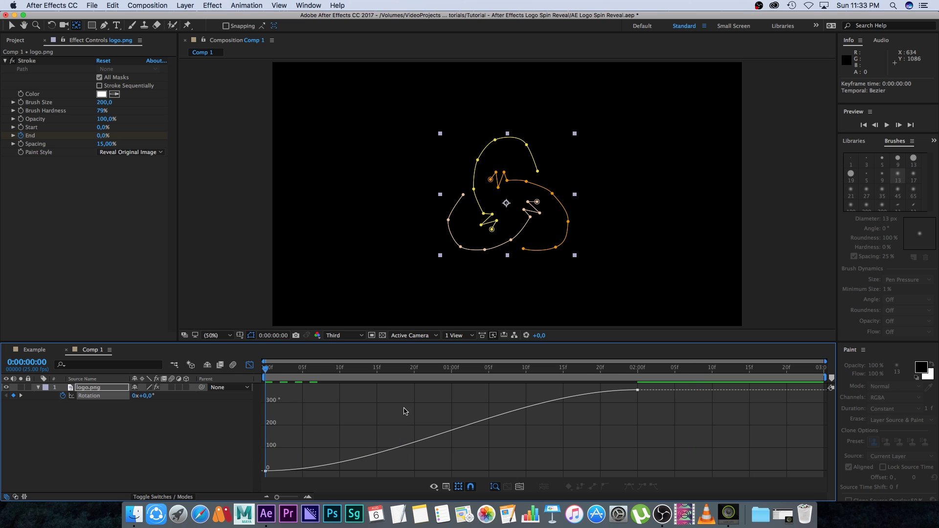
{"action": "key", "text": "space"}
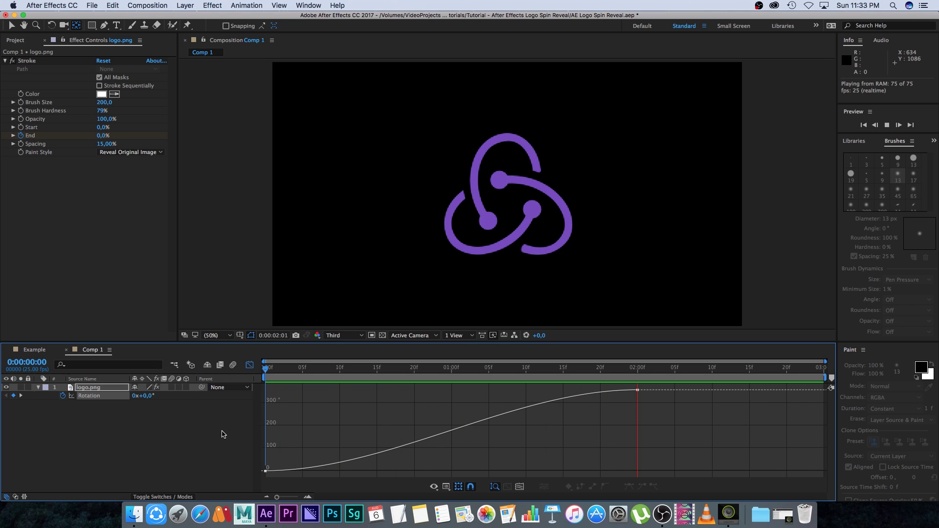
{"action": "key", "text": "space"}
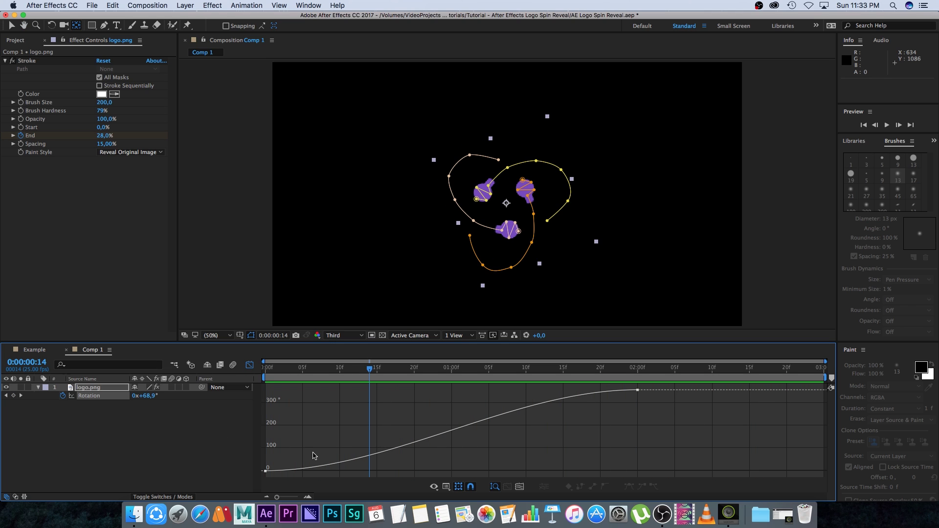
Lengthen both keyframes' ease handles in the Graph Editor to sharpen the mid-spin acceleration
{"action": "left_click", "coordinate": [265, 472]}
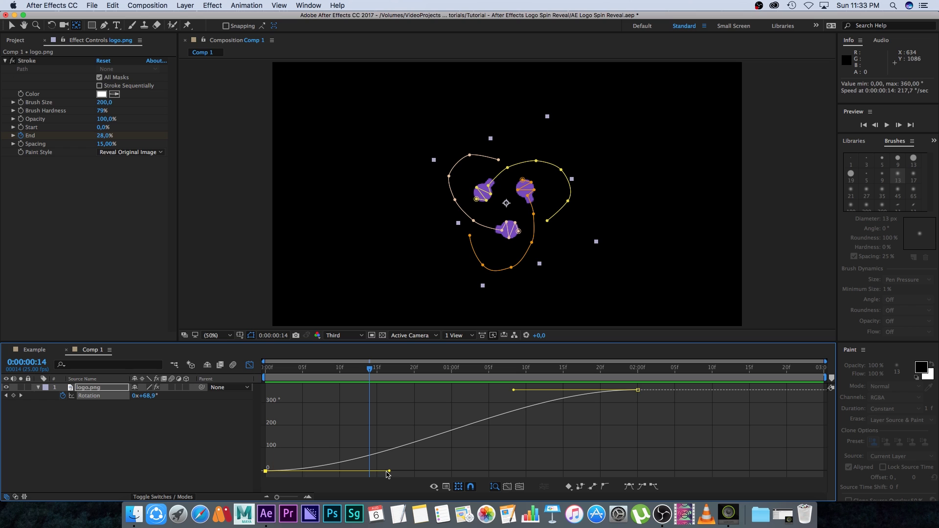
{"action": "left_click_drag", "start_coordinate": [390, 471], "coordinate": [494, 471]}
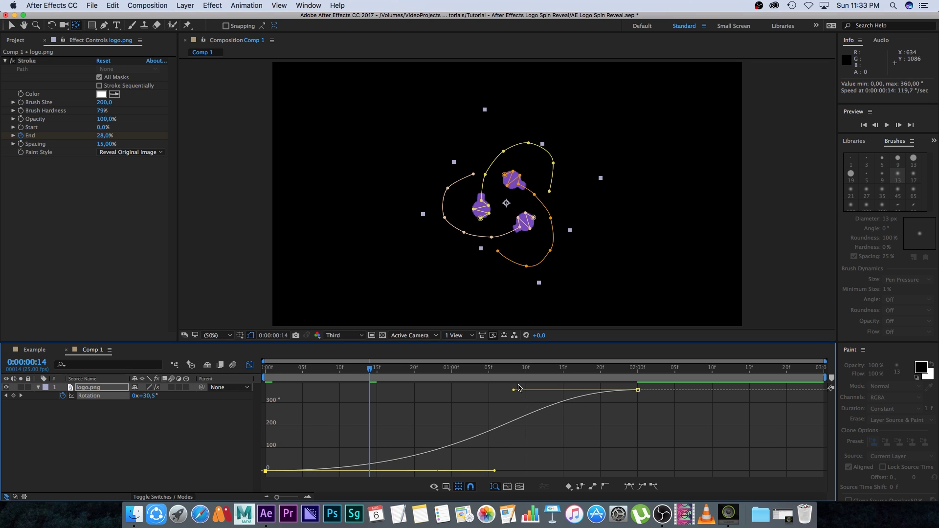
{"action": "left_click_drag", "start_coordinate": [514, 391], "coordinate": [339, 392]}
{"action": "left_click_drag", "start_coordinate": [500, 469], "coordinate": [532, 469]}
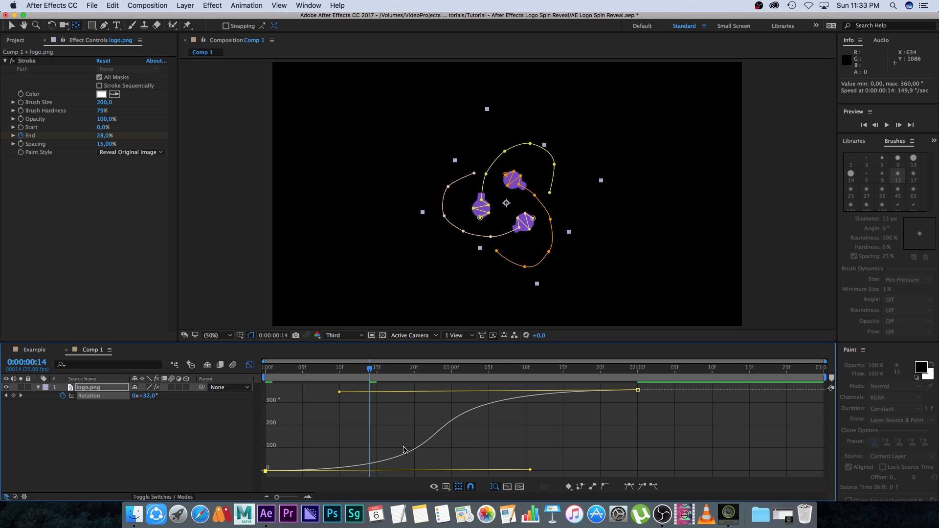
{"action": "key", "text": "space"}
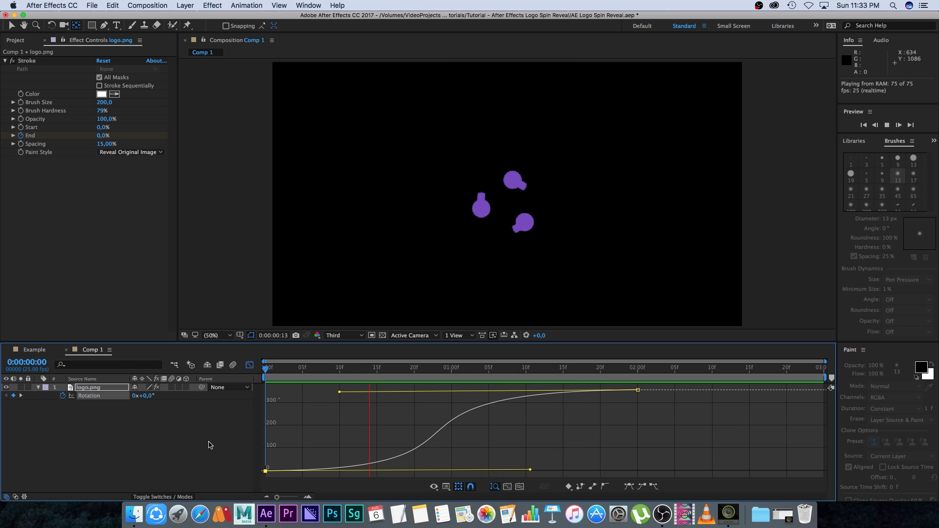
{"action": "key", "text": "space"}
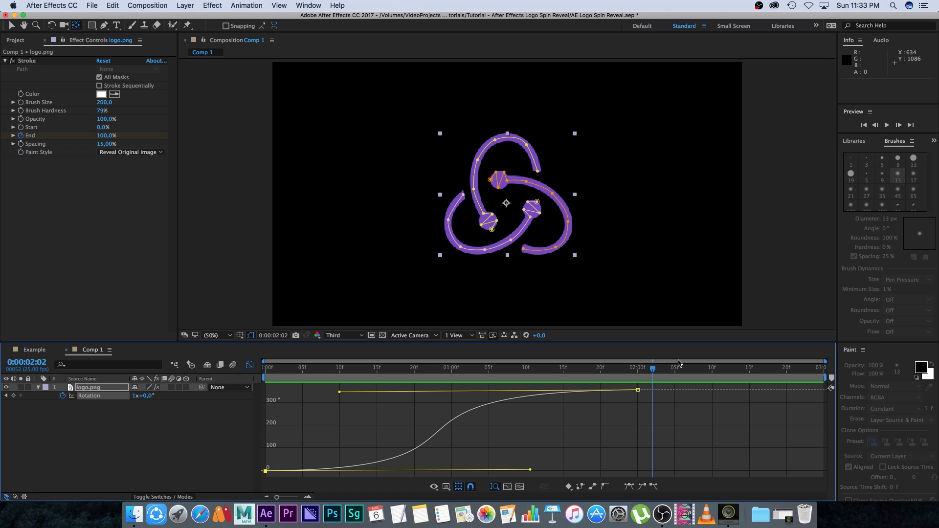
{"action": "left_click", "coordinate": [38, 387]}
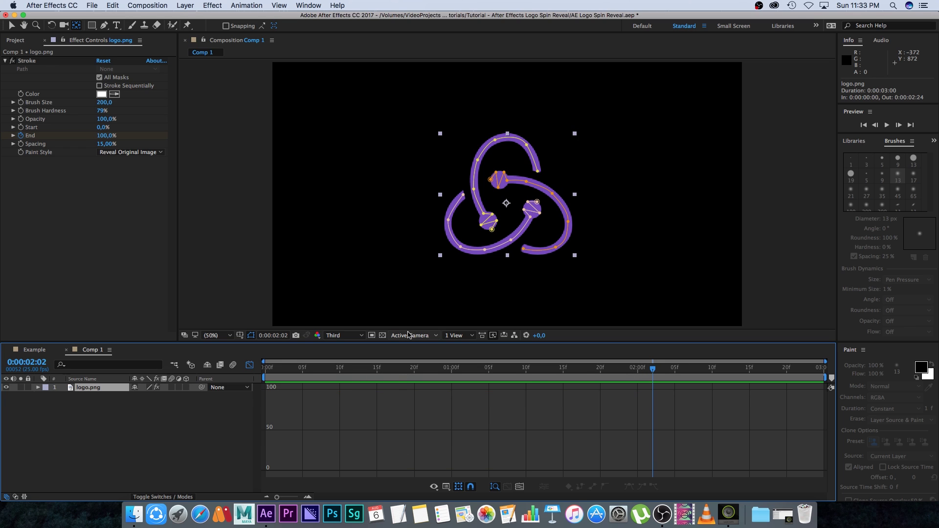
Add a Tint effect to logo.png mapping both white and black to bright blue #078ACD
{"action": "right_click", "coordinate": [71, 389]}
{"action": "mouse_move", "coordinate": [124, 264]}
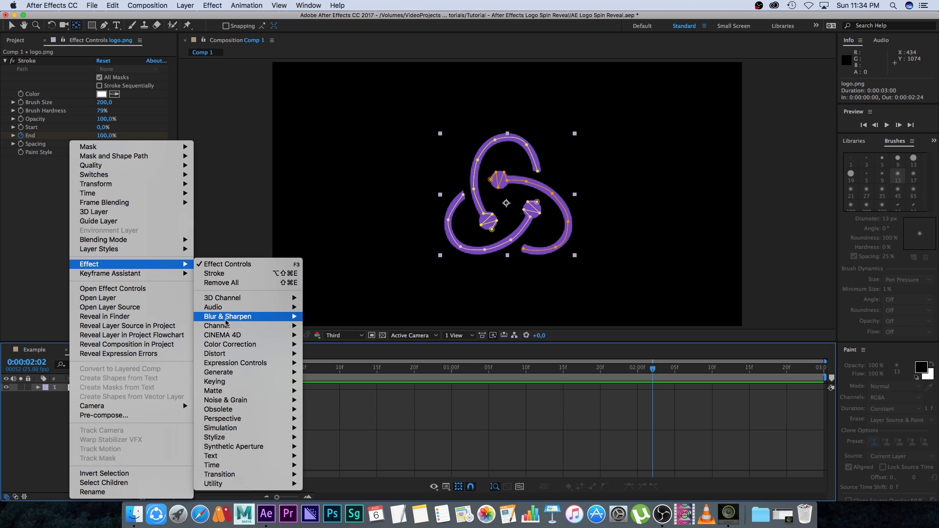
{"action": "mouse_move", "coordinate": [231, 345]}
{"action": "left_click", "coordinate": [319, 474]}
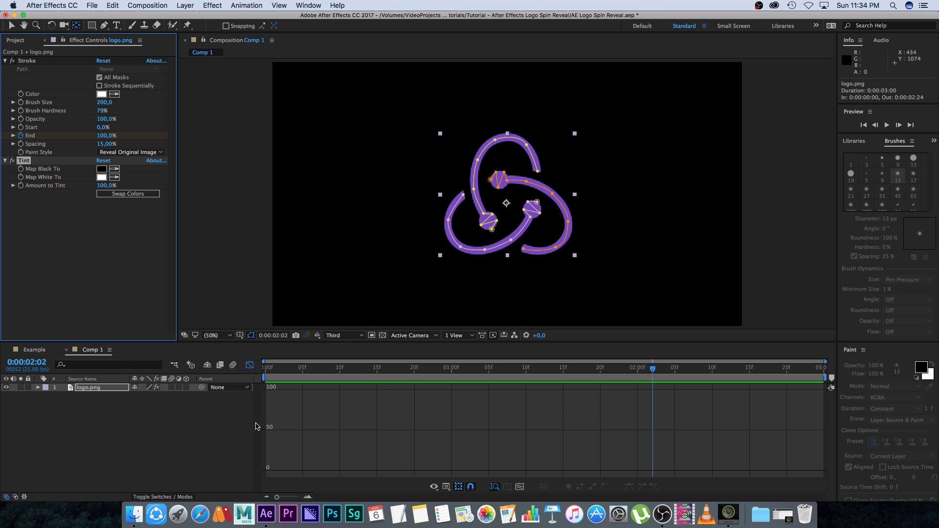
{"action": "left_click", "coordinate": [101, 177]}
{"action": "left_click", "coordinate": [413, 372]}
{"action": "left_click", "coordinate": [401, 318]}
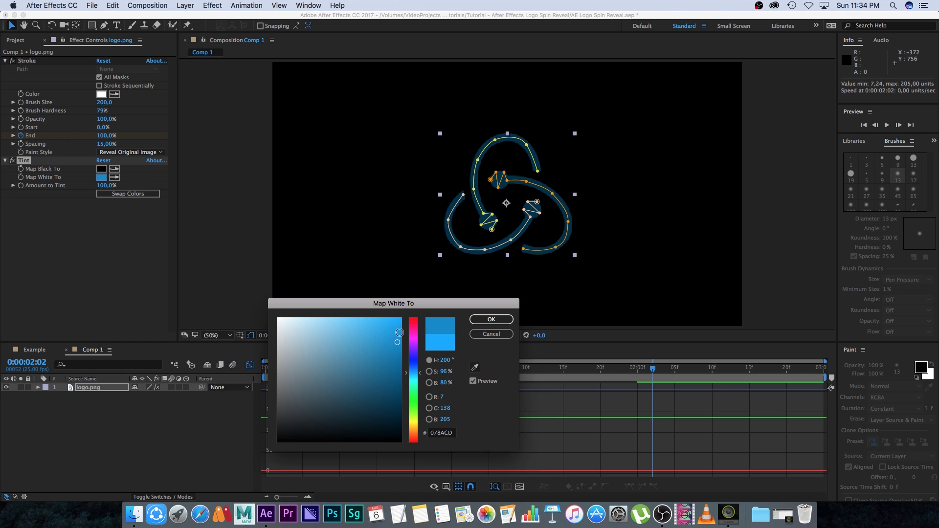
{"action": "left_click", "coordinate": [492, 319]}
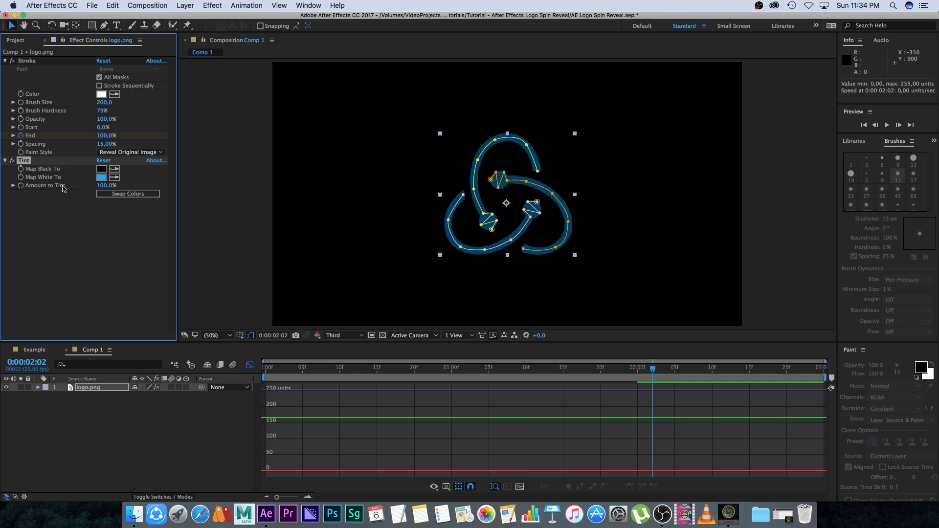
{"action": "left_click", "coordinate": [103, 174]}
{"action": "left_click", "coordinate": [122, 438]}
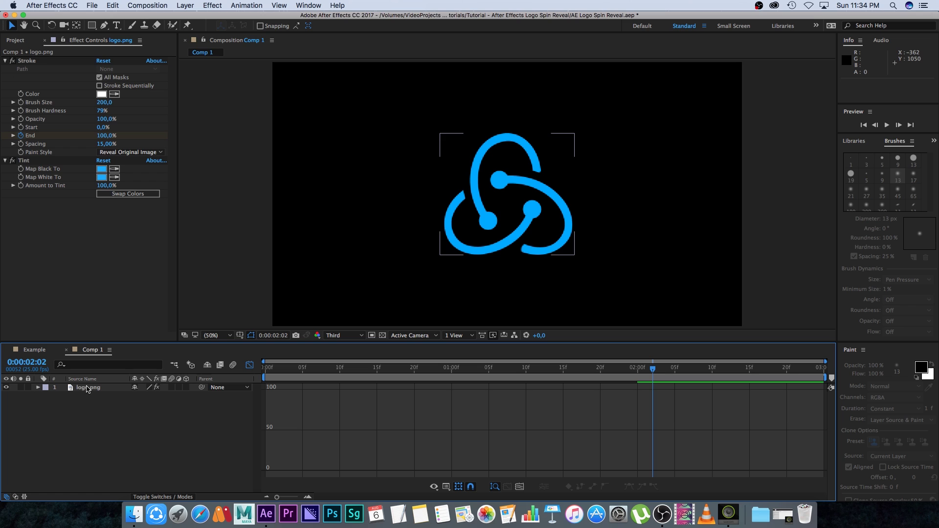
Add a Glow effect based on Alpha Channel with the original composited On Top
{"action": "right_click", "coordinate": [87, 388]}
{"action": "mouse_move", "coordinate": [124, 266]}
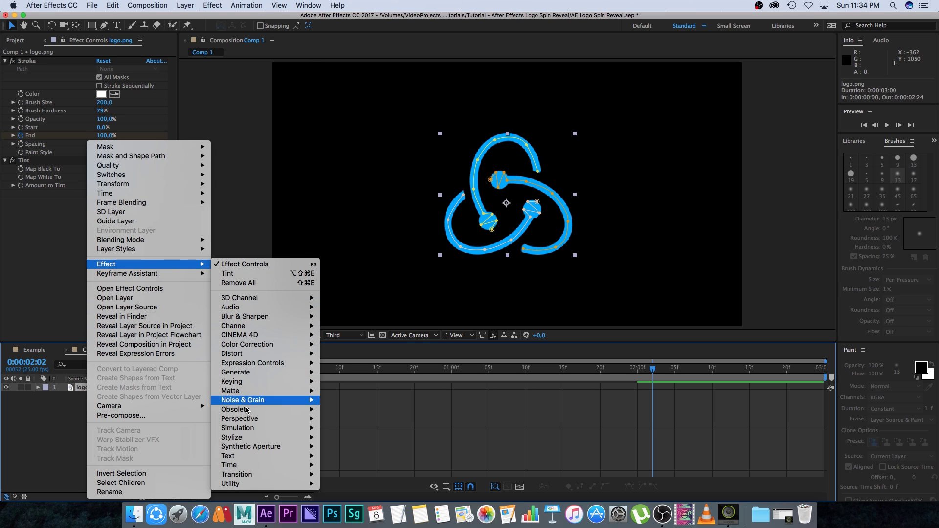
{"action": "left_click", "coordinate": [338, 418]}
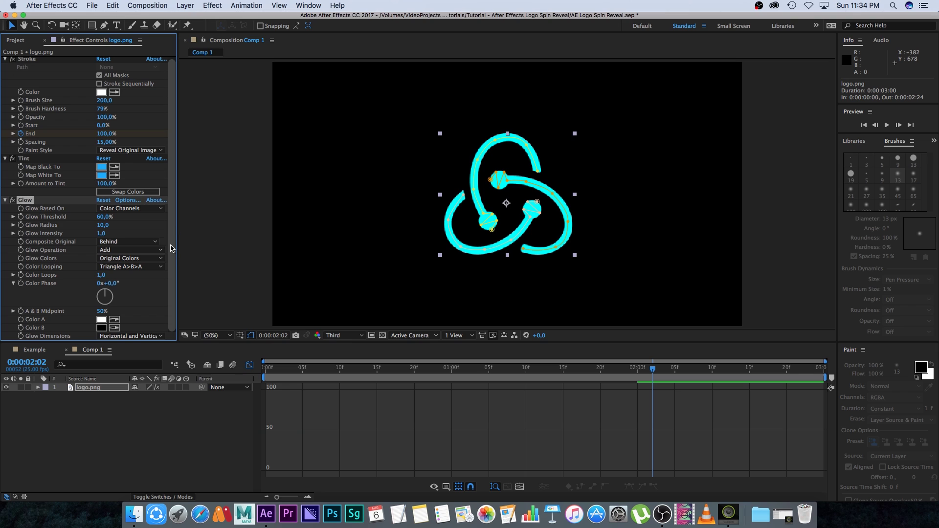
{"action": "left_click", "coordinate": [114, 210]}
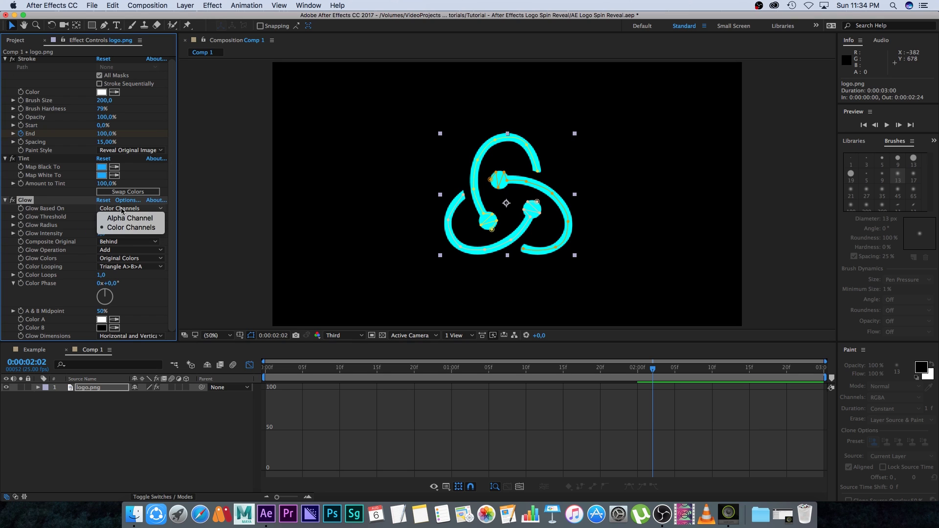
{"action": "left_click", "coordinate": [130, 218]}
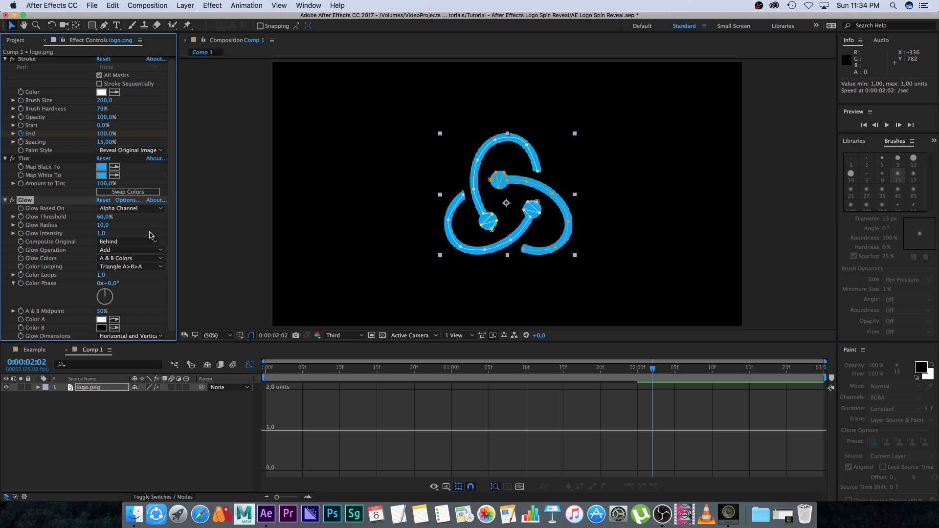
{"action": "left_click", "coordinate": [126, 243]}
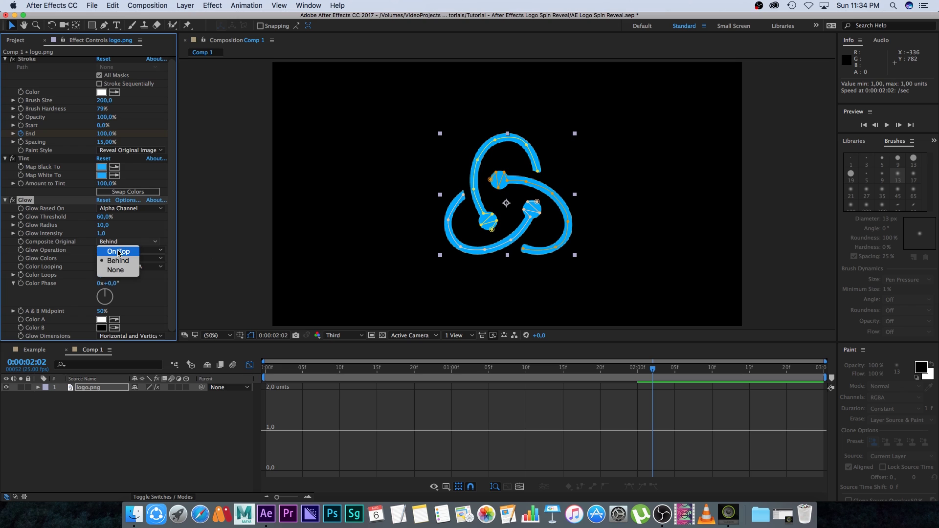
{"action": "left_click", "coordinate": [119, 250]}
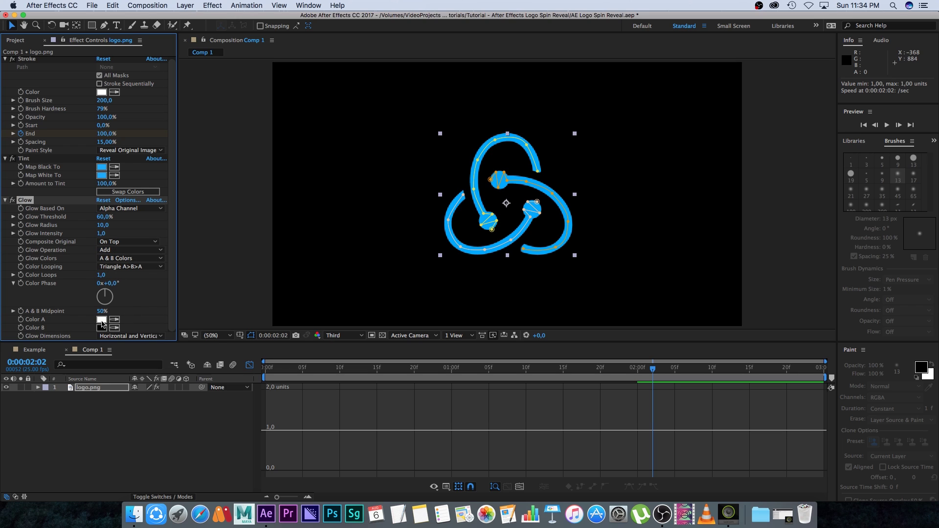
Set glow Color A to the logo's blue and widen Glow Radius to 754
{"action": "left_click", "coordinate": [102, 173]}
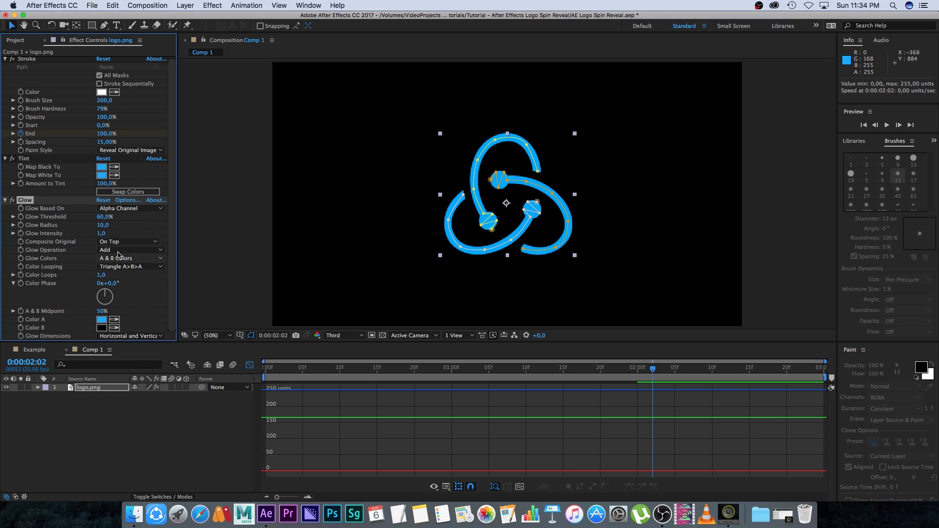
{"action": "left_click_drag", "start_coordinate": [103, 224], "coordinate": [184, 224]}
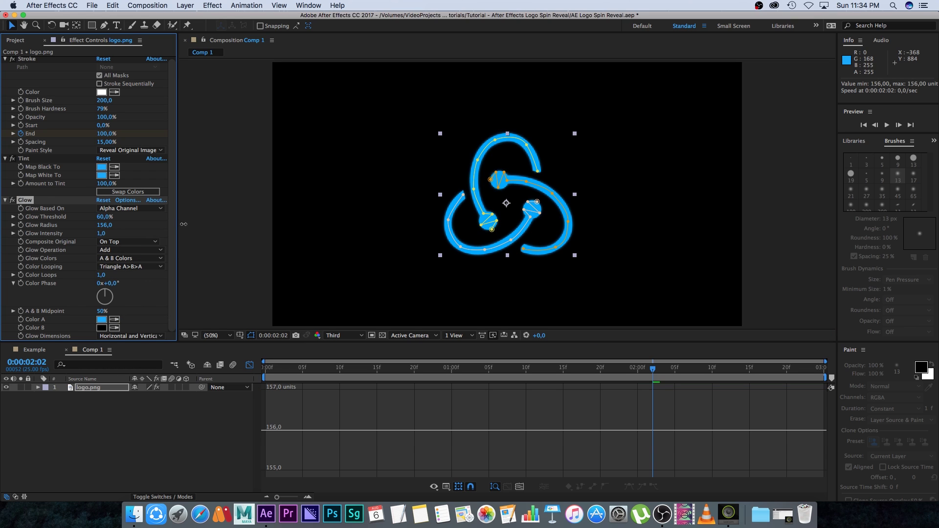
{"action": "left_click_drag", "start_coordinate": [103, 225], "coordinate": [143, 222]}
{"action": "left_click_drag", "start_coordinate": [262, 211], "coordinate": [345, 211]}
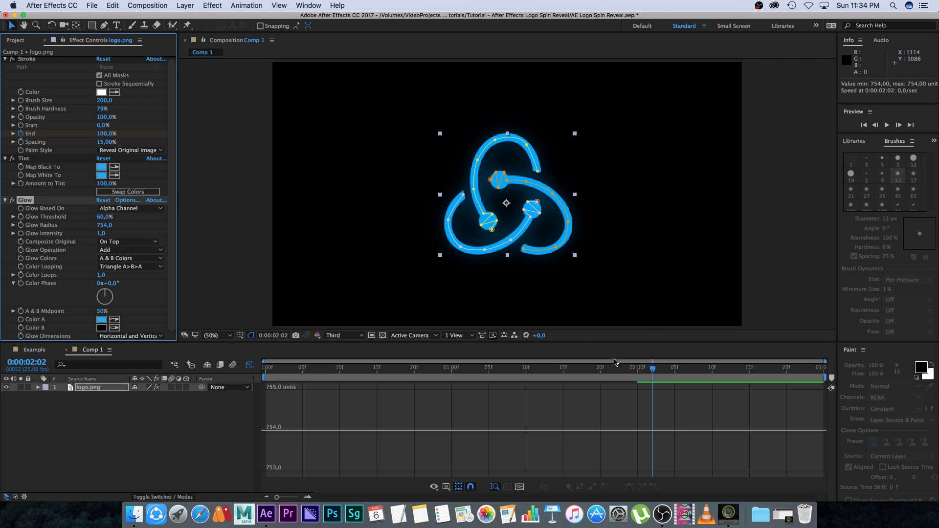
{"action": "key", "text": "space"}
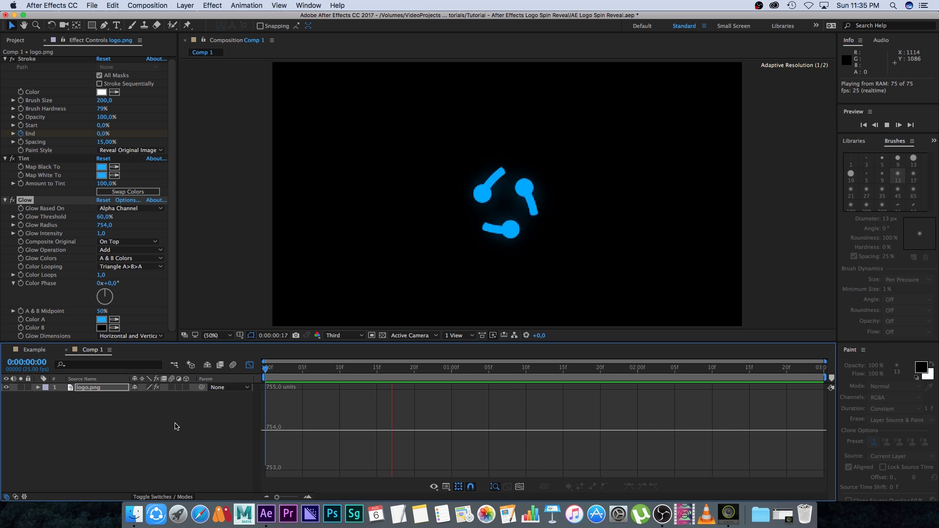
Enable motion blur on logo.png and for the composition, then preview the blurred spin
{"action": "key", "text": "space"}
{"action": "left_click_drag", "start_coordinate": [484, 369], "coordinate": [436, 368]}
{"action": "left_click", "coordinate": [156, 431]}
{"action": "left_click", "coordinate": [171, 387]}
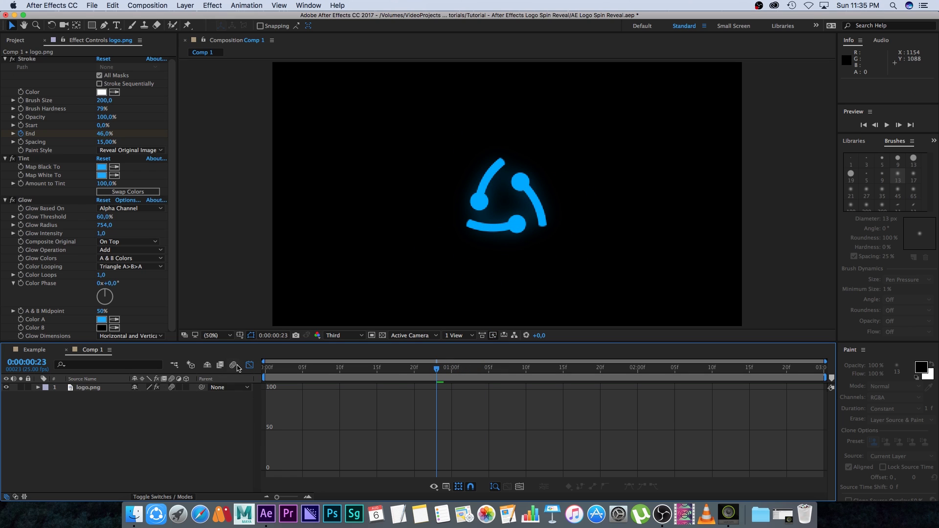
{"action": "left_click", "coordinate": [233, 366]}
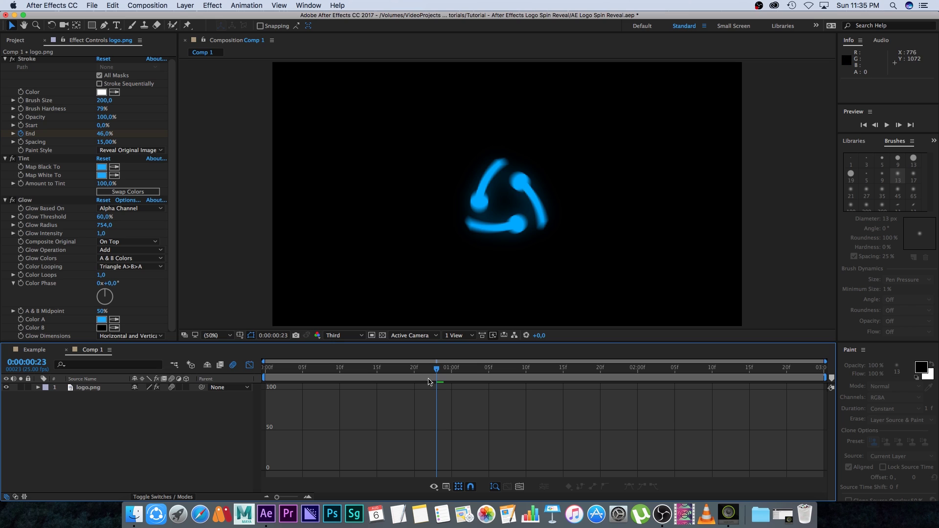
{"action": "key", "text": "Home"}
{"action": "left_click", "coordinate": [137, 388]}
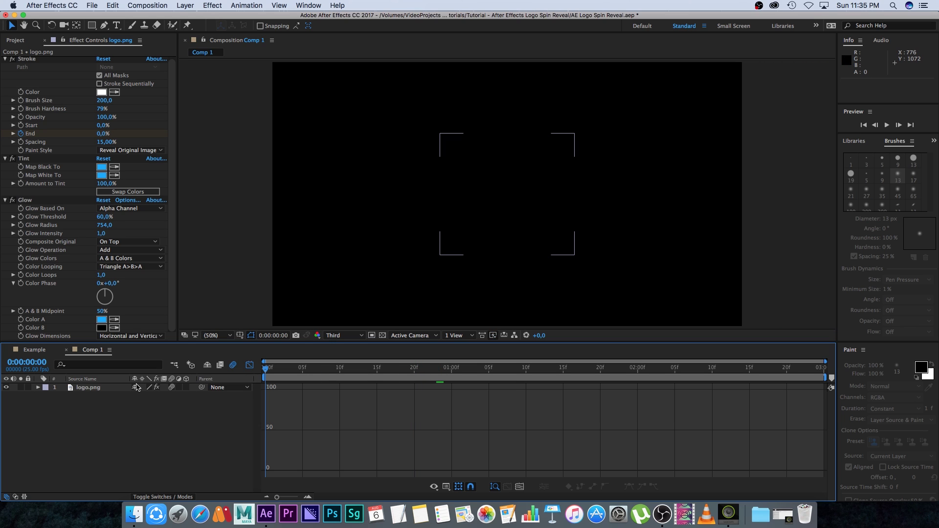
{"action": "key", "text": "space"}
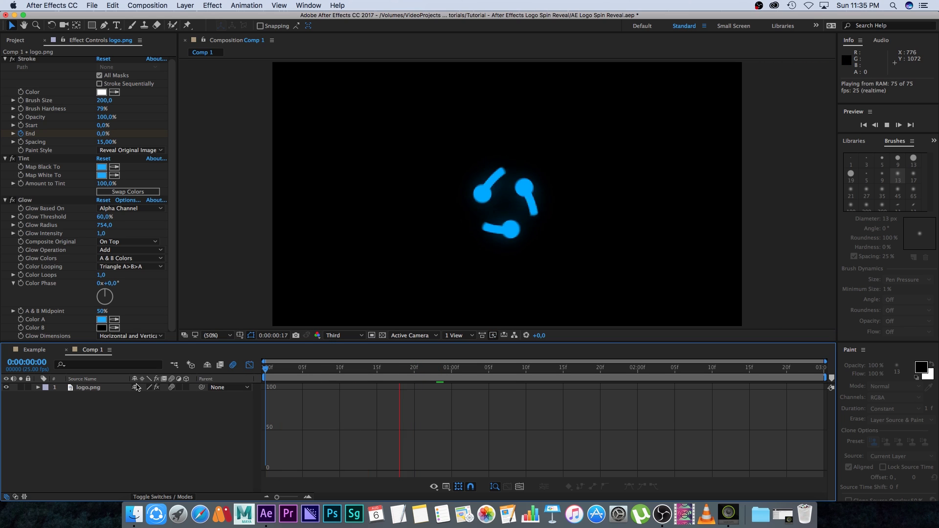